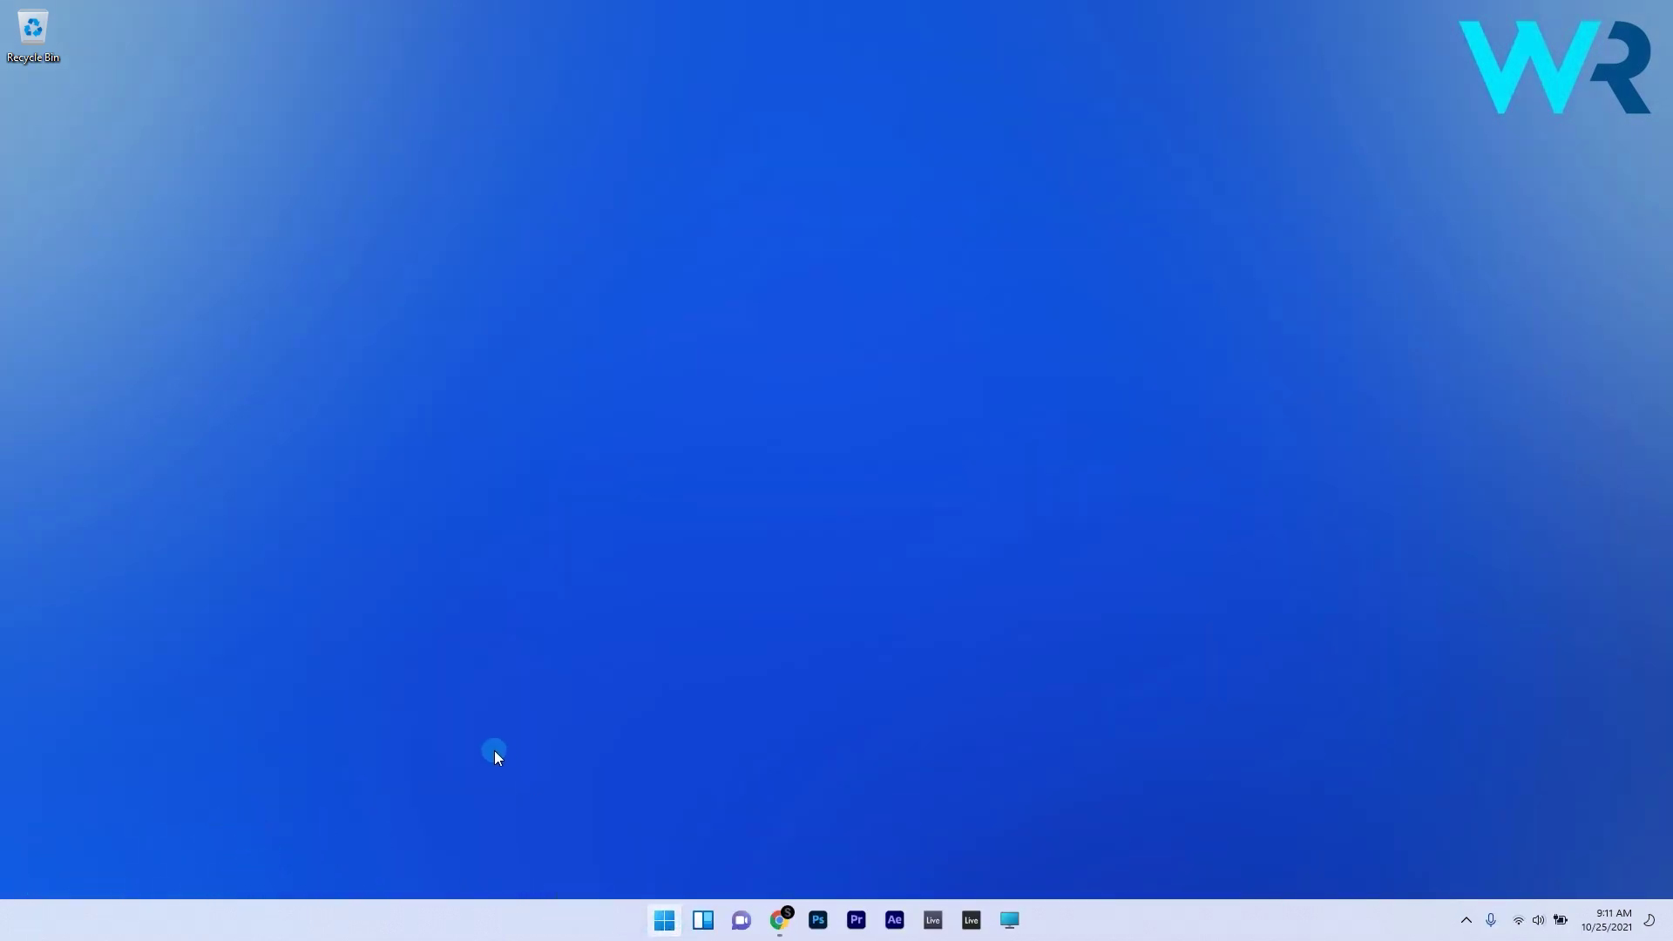
Launch Registry Editor by searching for regedit.
{"action": "key", "text": "super"}
{"action": "type", "text": "regedit"}
{"action": "left_click", "coordinate": [609, 440]}
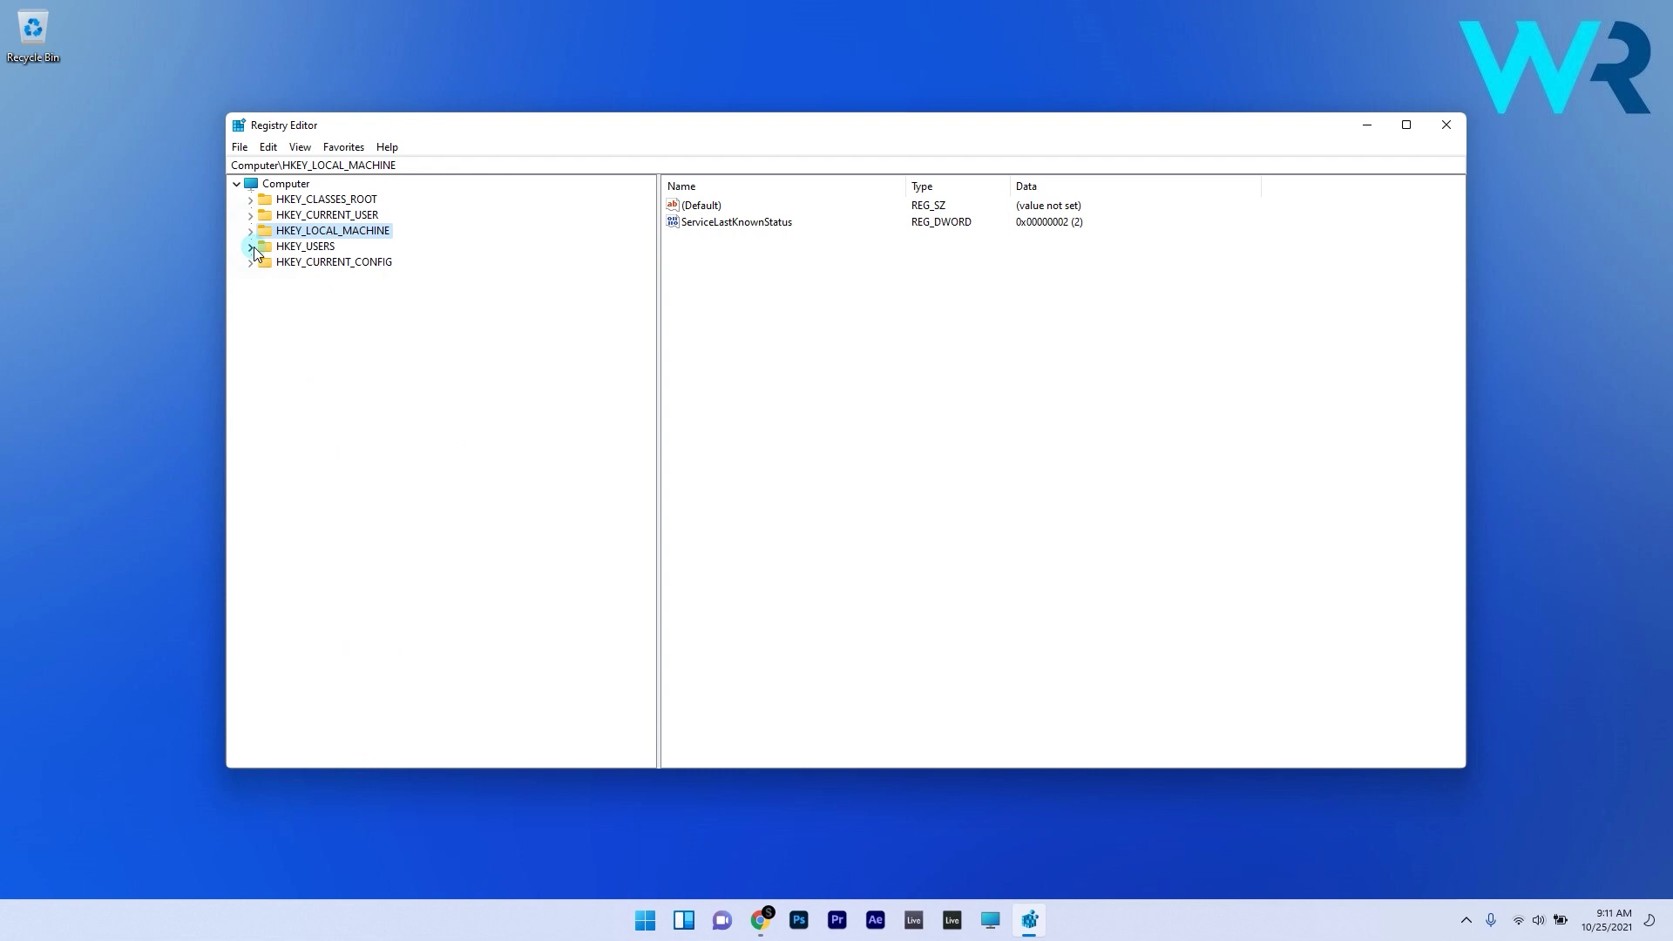
Navigate to HKEY_LOCAL_MACHINE\SOFTWARE\Microsoft\Windows NT\CurrentVersion\Winlogon to list its values.
{"action": "left_click", "coordinate": [251, 231]}
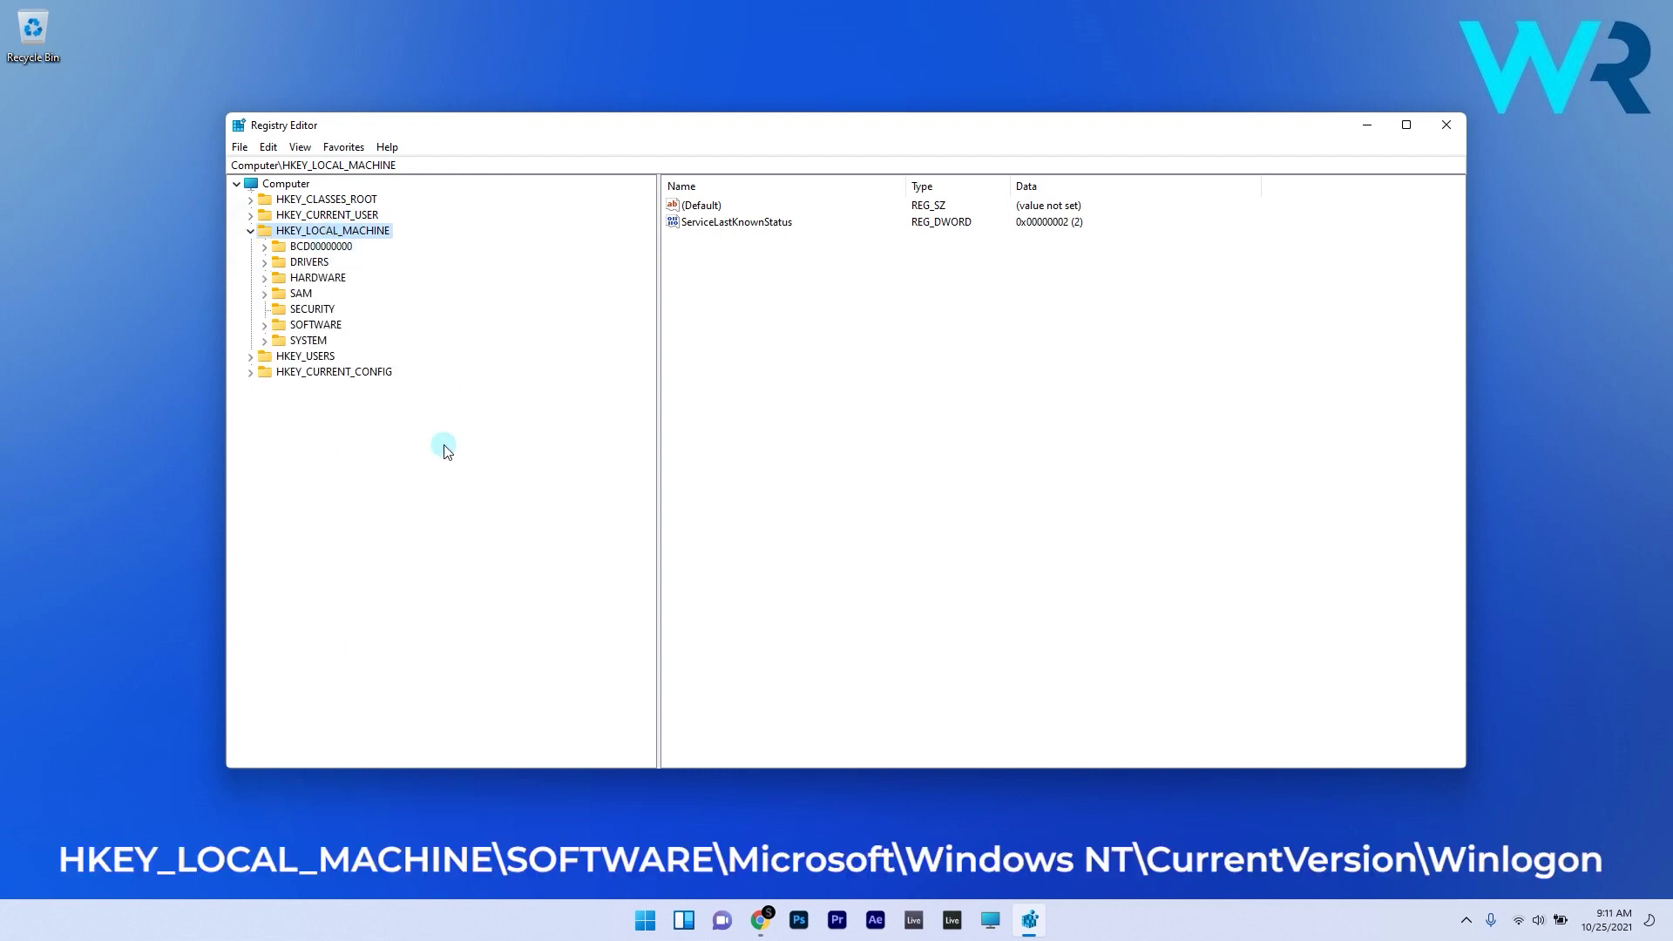
{"action": "double_click", "coordinate": [317, 325]}
{"action": "scroll", "coordinate": [478, 385], "scroll_direction": "down", "scroll_amount": 2}
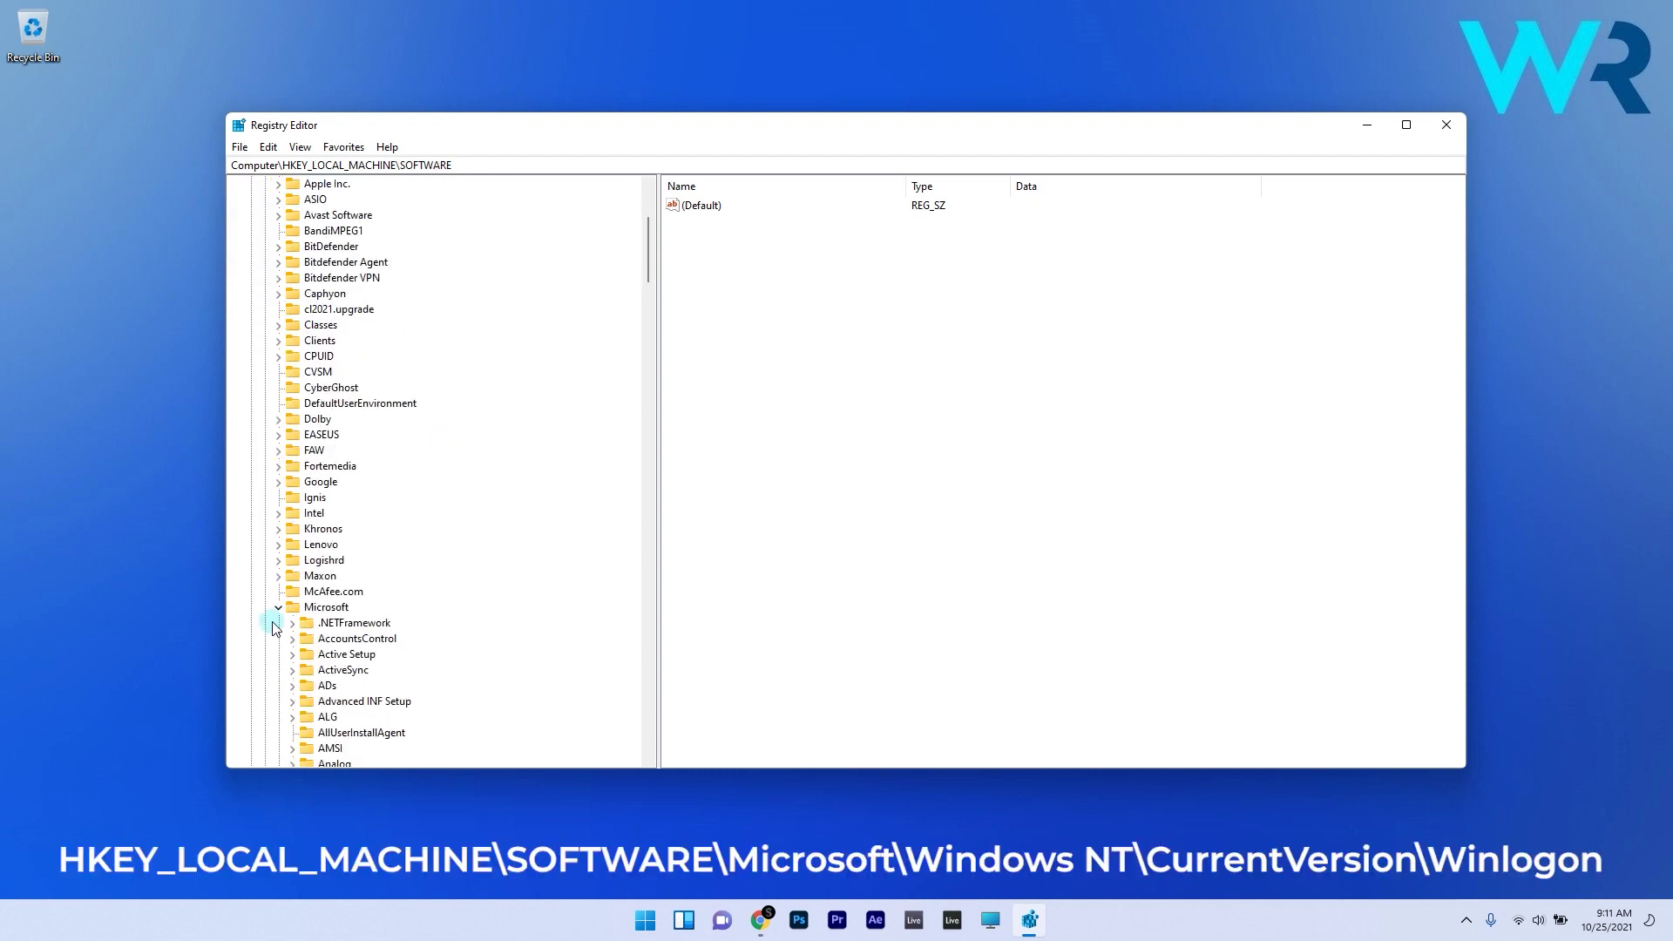
{"action": "left_click", "coordinate": [316, 610]}
{"action": "scroll", "coordinate": [331, 614], "scroll_direction": "down", "scroll_amount": 20}
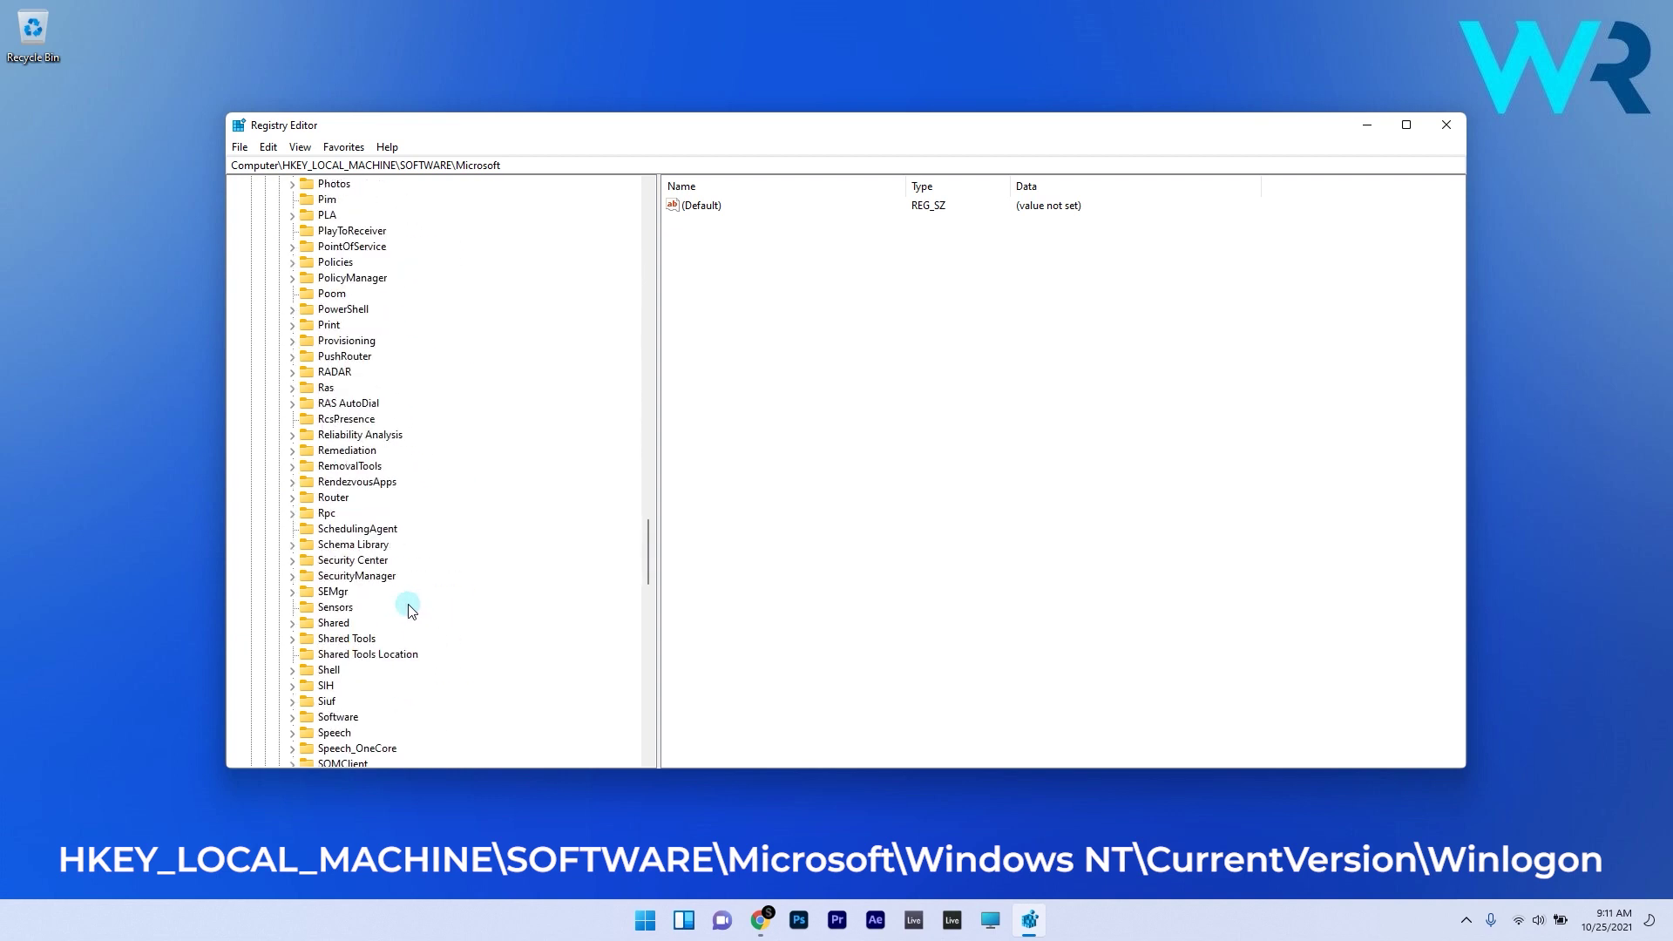
{"action": "double_click", "coordinate": [347, 609]}
{"action": "double_click", "coordinate": [338, 535]}
{"action": "scroll", "coordinate": [499, 535], "scroll_direction": "down", "scroll_amount": 10}
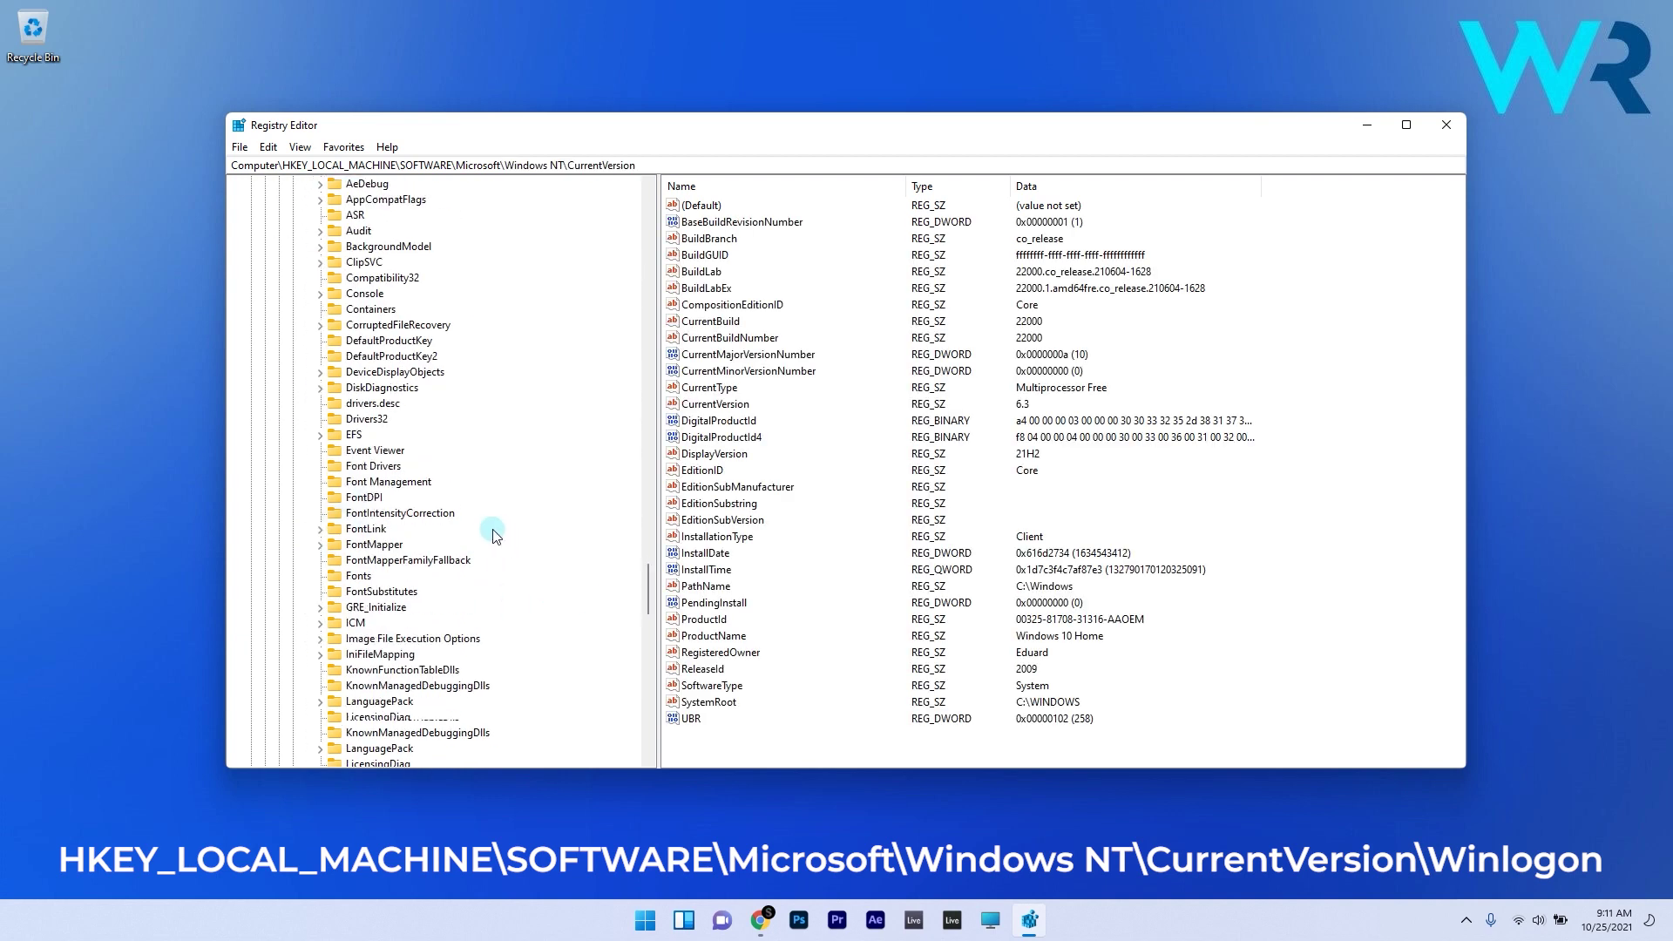
{"action": "scroll", "coordinate": [493, 534], "scroll_direction": "down", "scroll_amount": 8}
{"action": "left_click", "coordinate": [383, 576]}
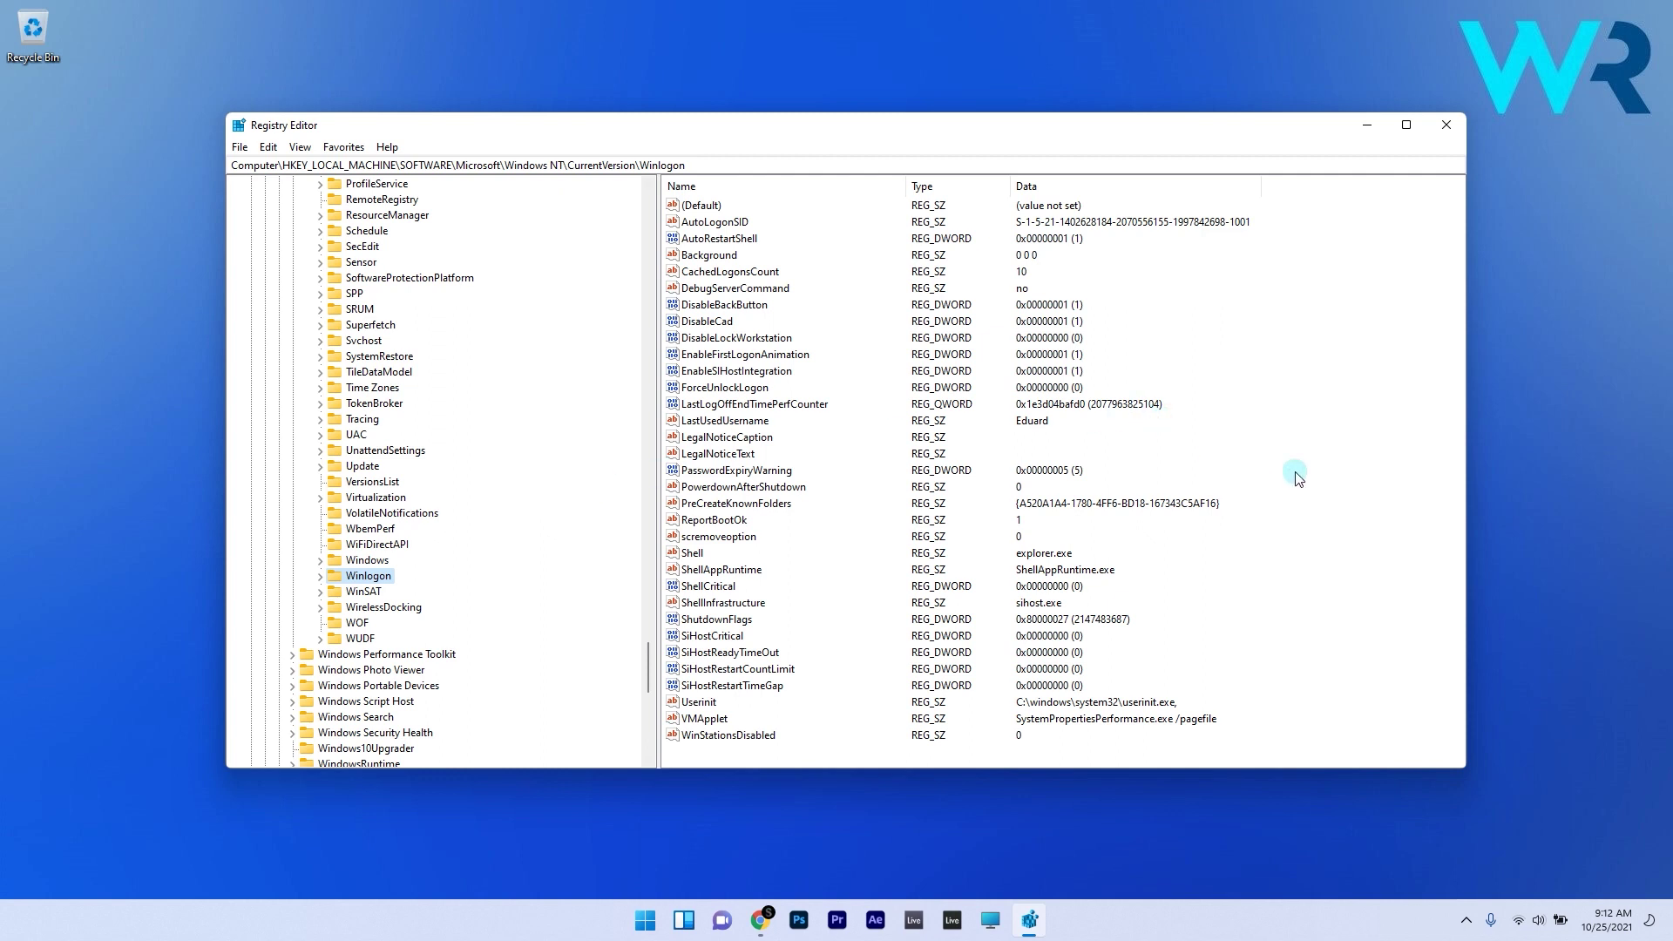
Add a DefaultUserName string value under Winlogon set to the account's user name.
{"action": "right_click", "coordinate": [1342, 427]}
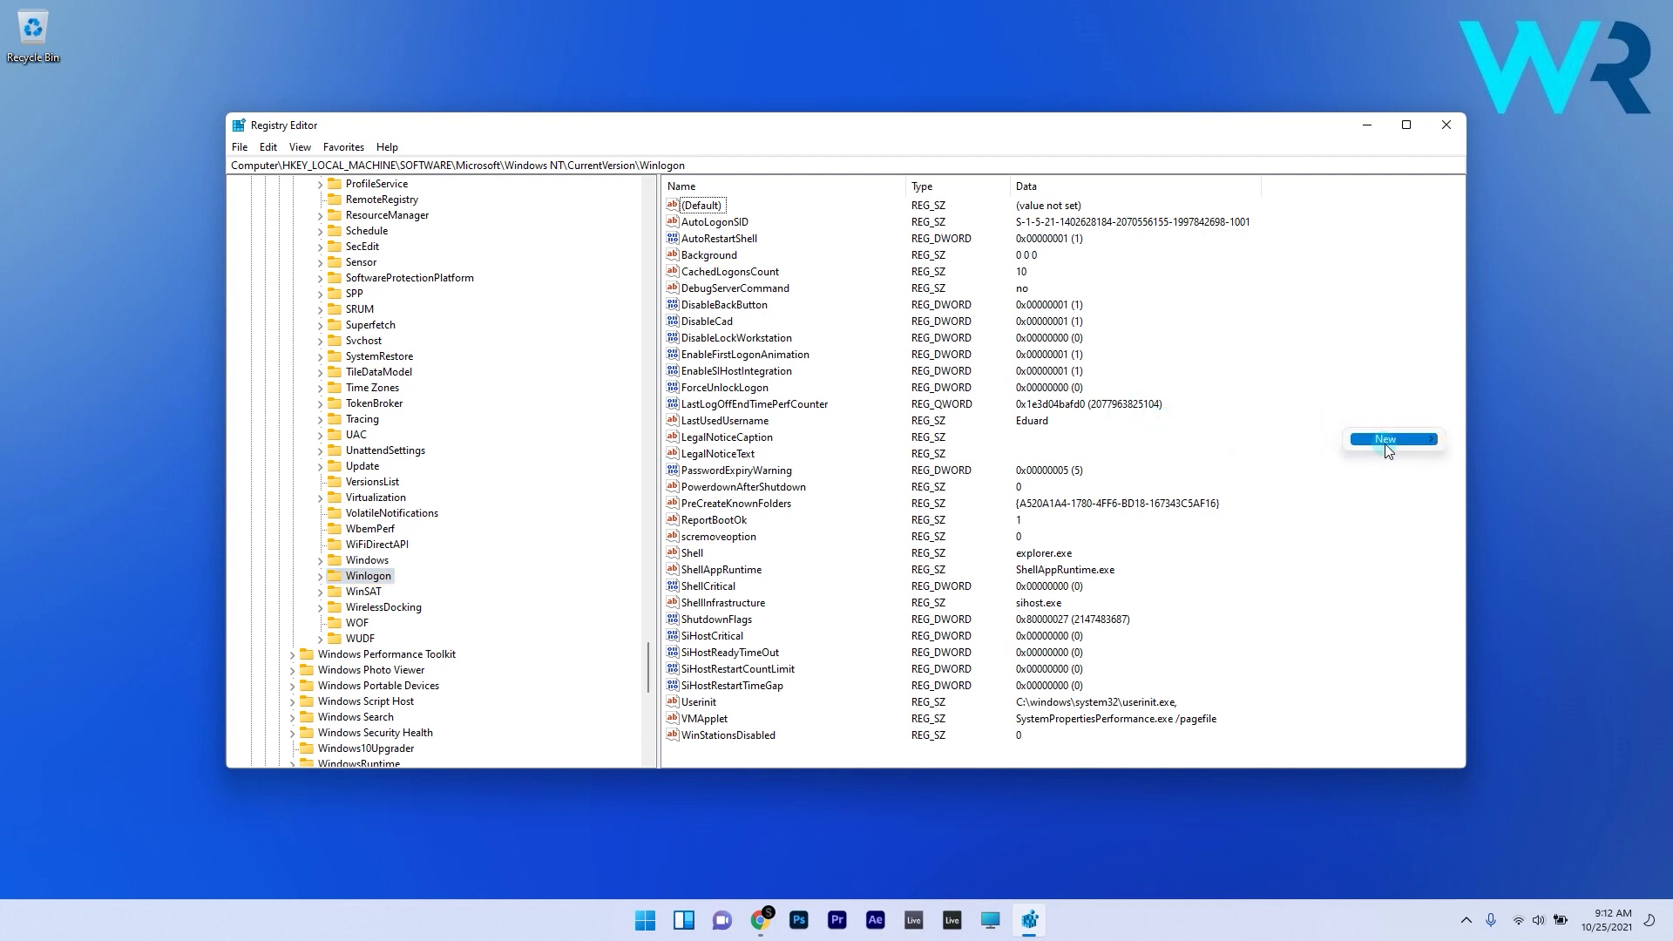
{"action": "mouse_move", "coordinate": [1385, 444]}
{"action": "left_click", "coordinate": [1530, 462]}
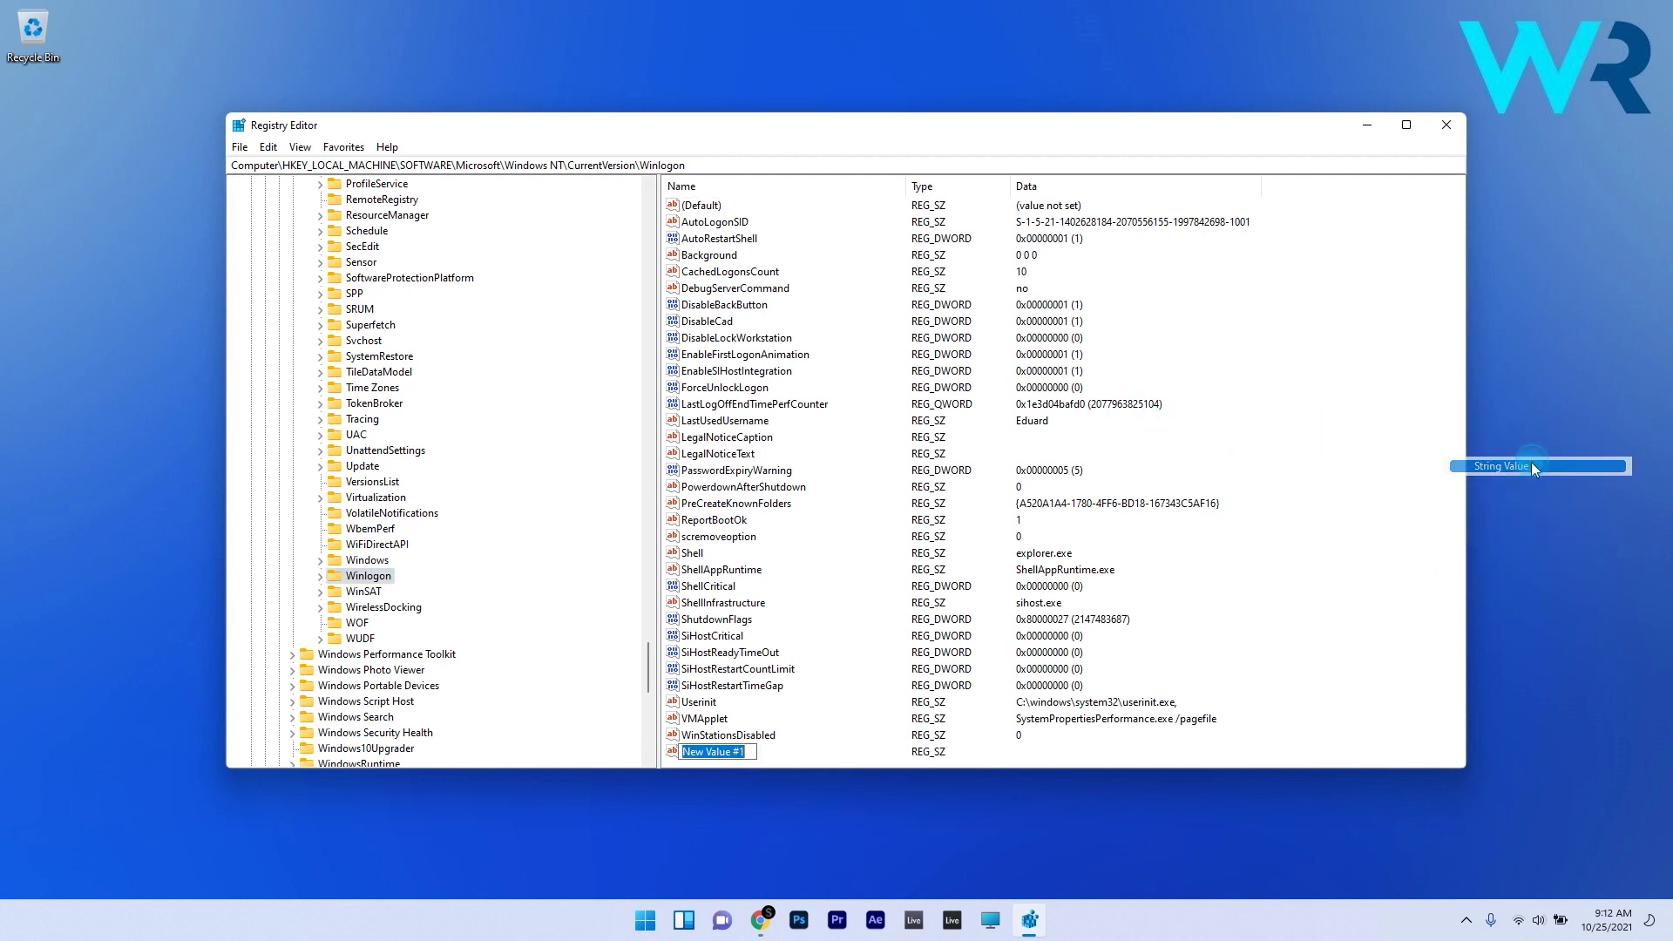
{"action": "type", "text": "DefaultUserName"}
{"action": "key", "text": "Return"}
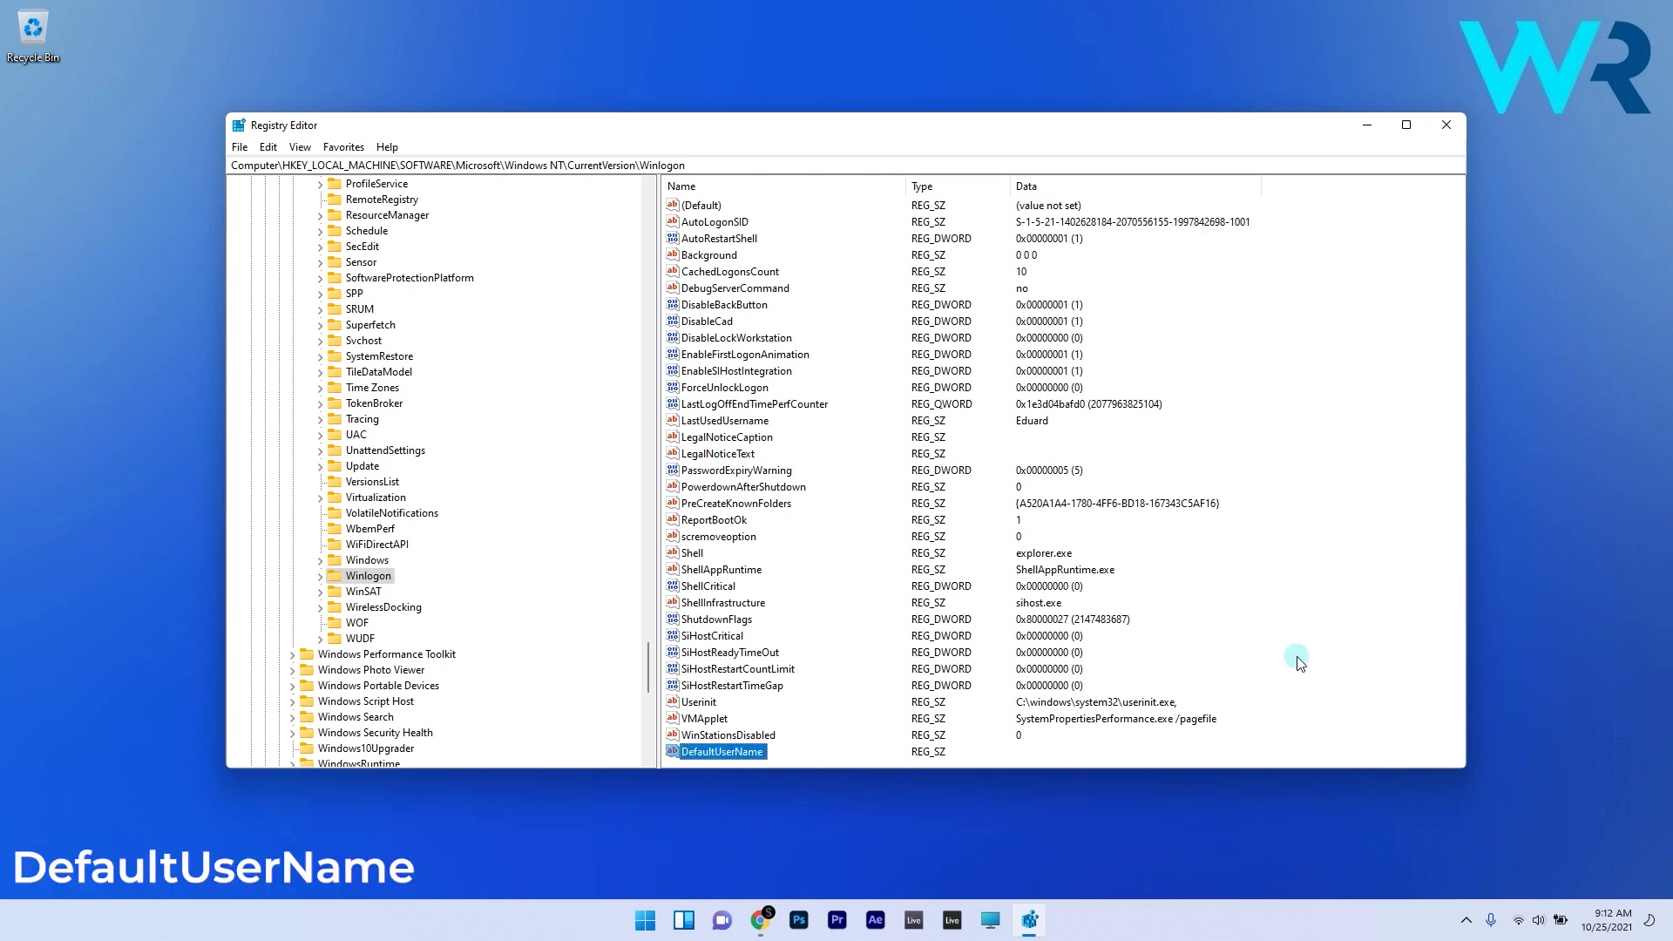
{"action": "double_click", "coordinate": [734, 756]}
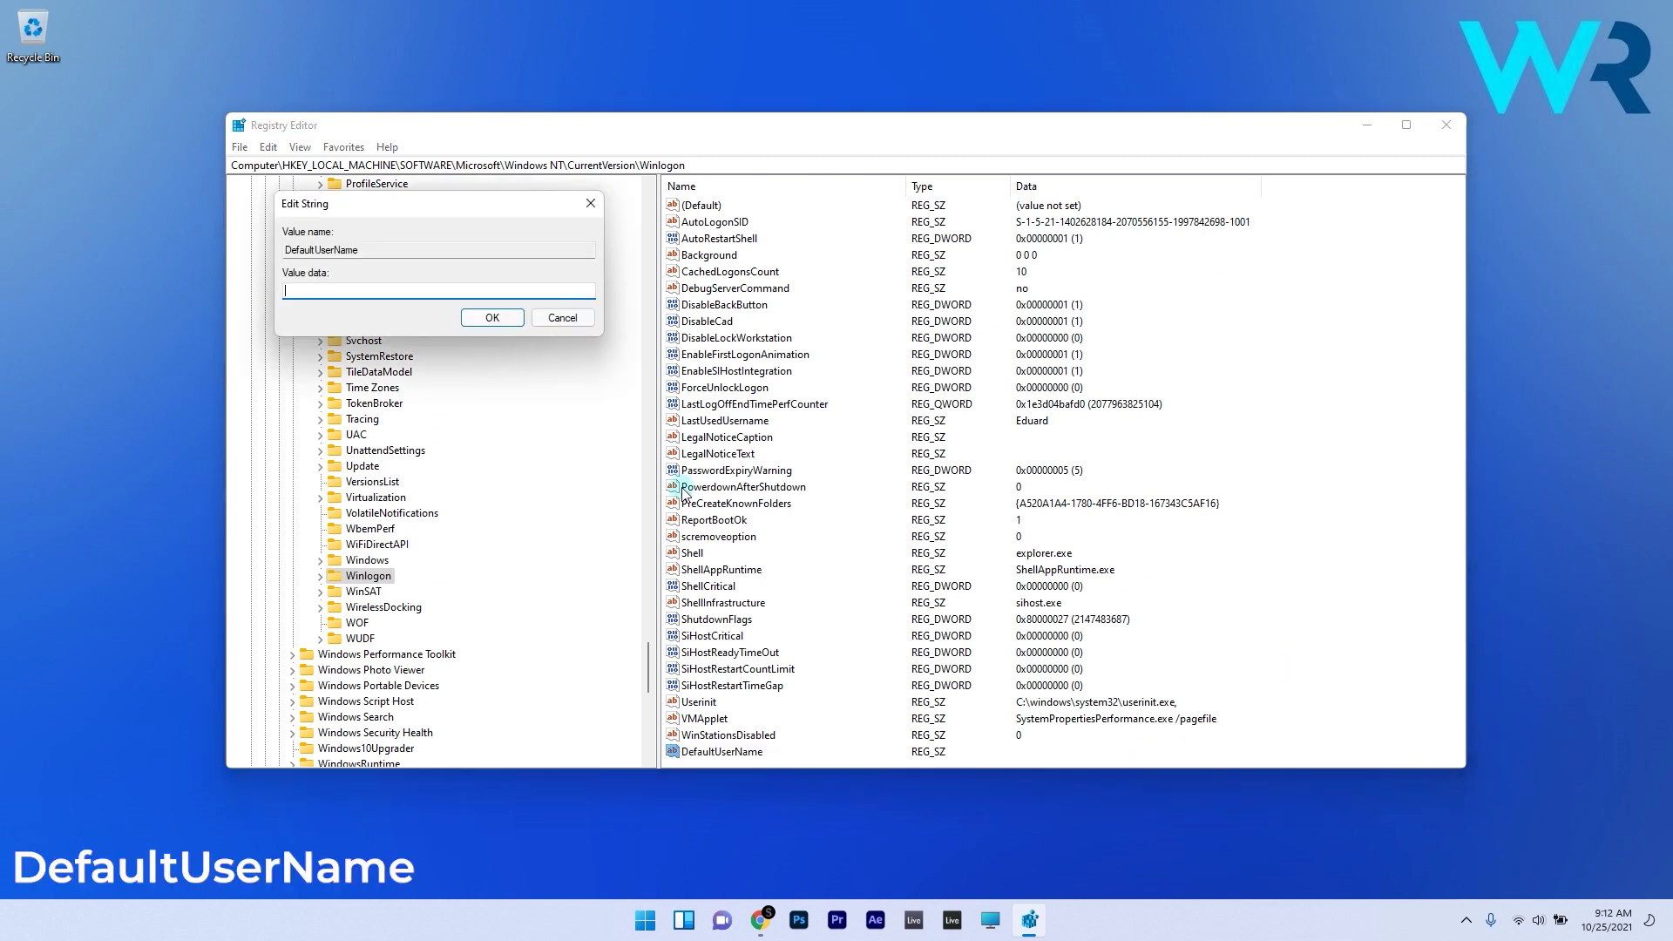
{"action": "type", "text": "eduard"}
{"action": "left_click", "coordinate": [493, 318]}
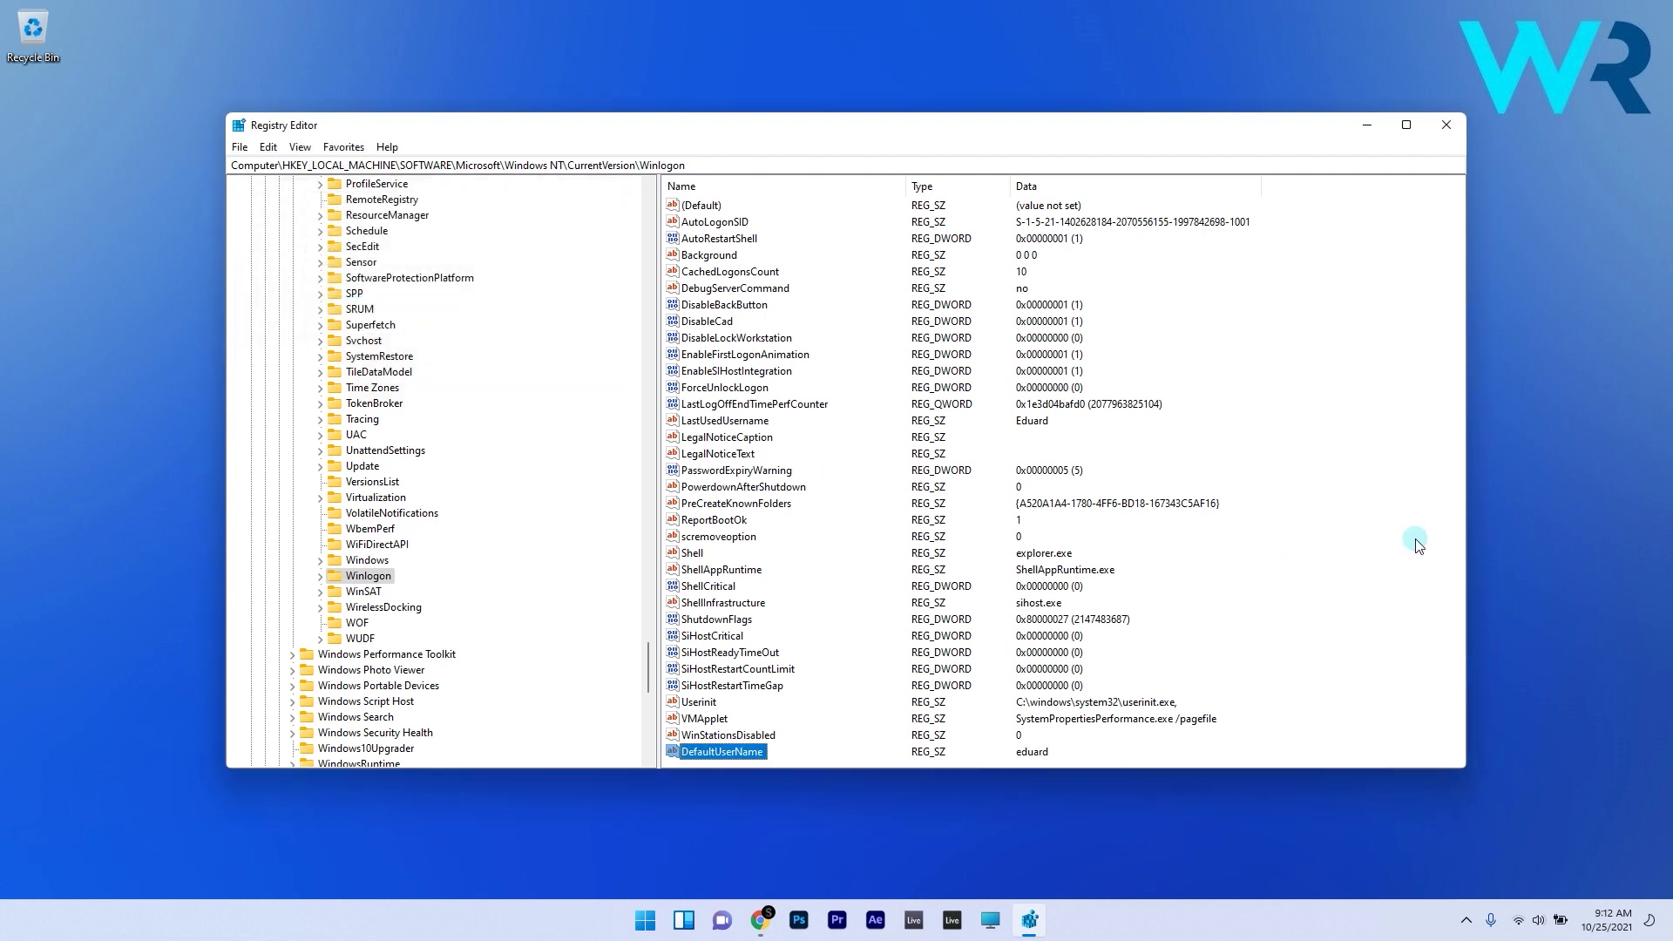
Add a DefaultPassword string value set to the account password.
{"action": "right_click", "coordinate": [1365, 532]}
{"action": "left_click", "coordinate": [1311, 535]}
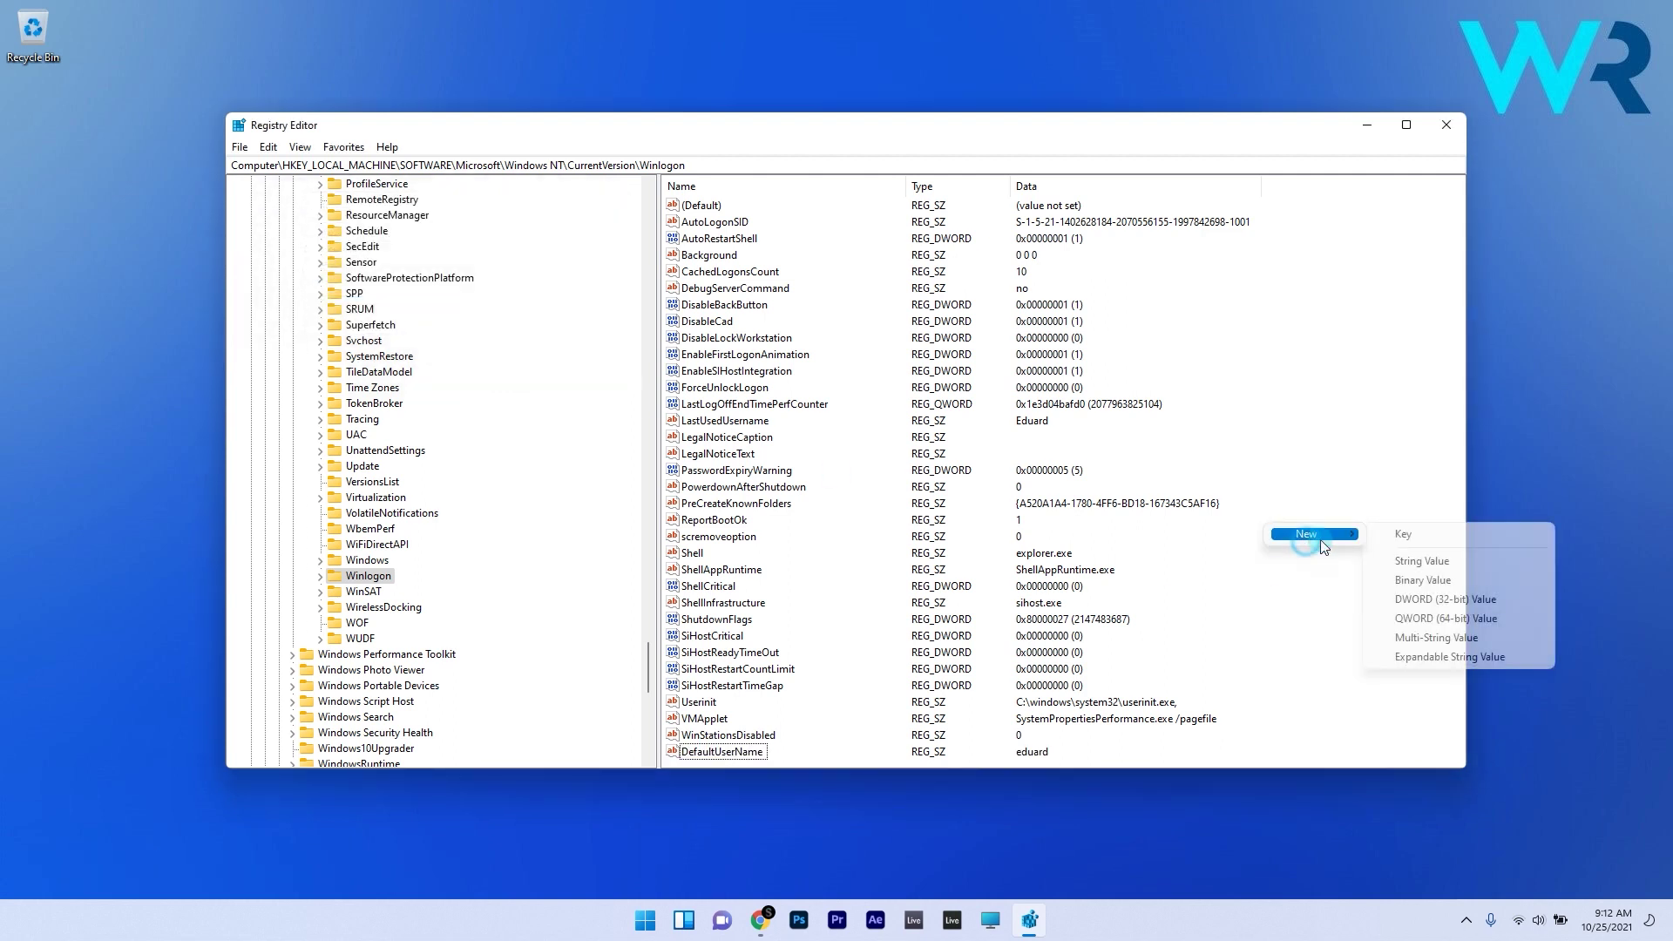
{"action": "left_click", "coordinate": [1422, 560]}
{"action": "type", "text": "DefaultPas"}
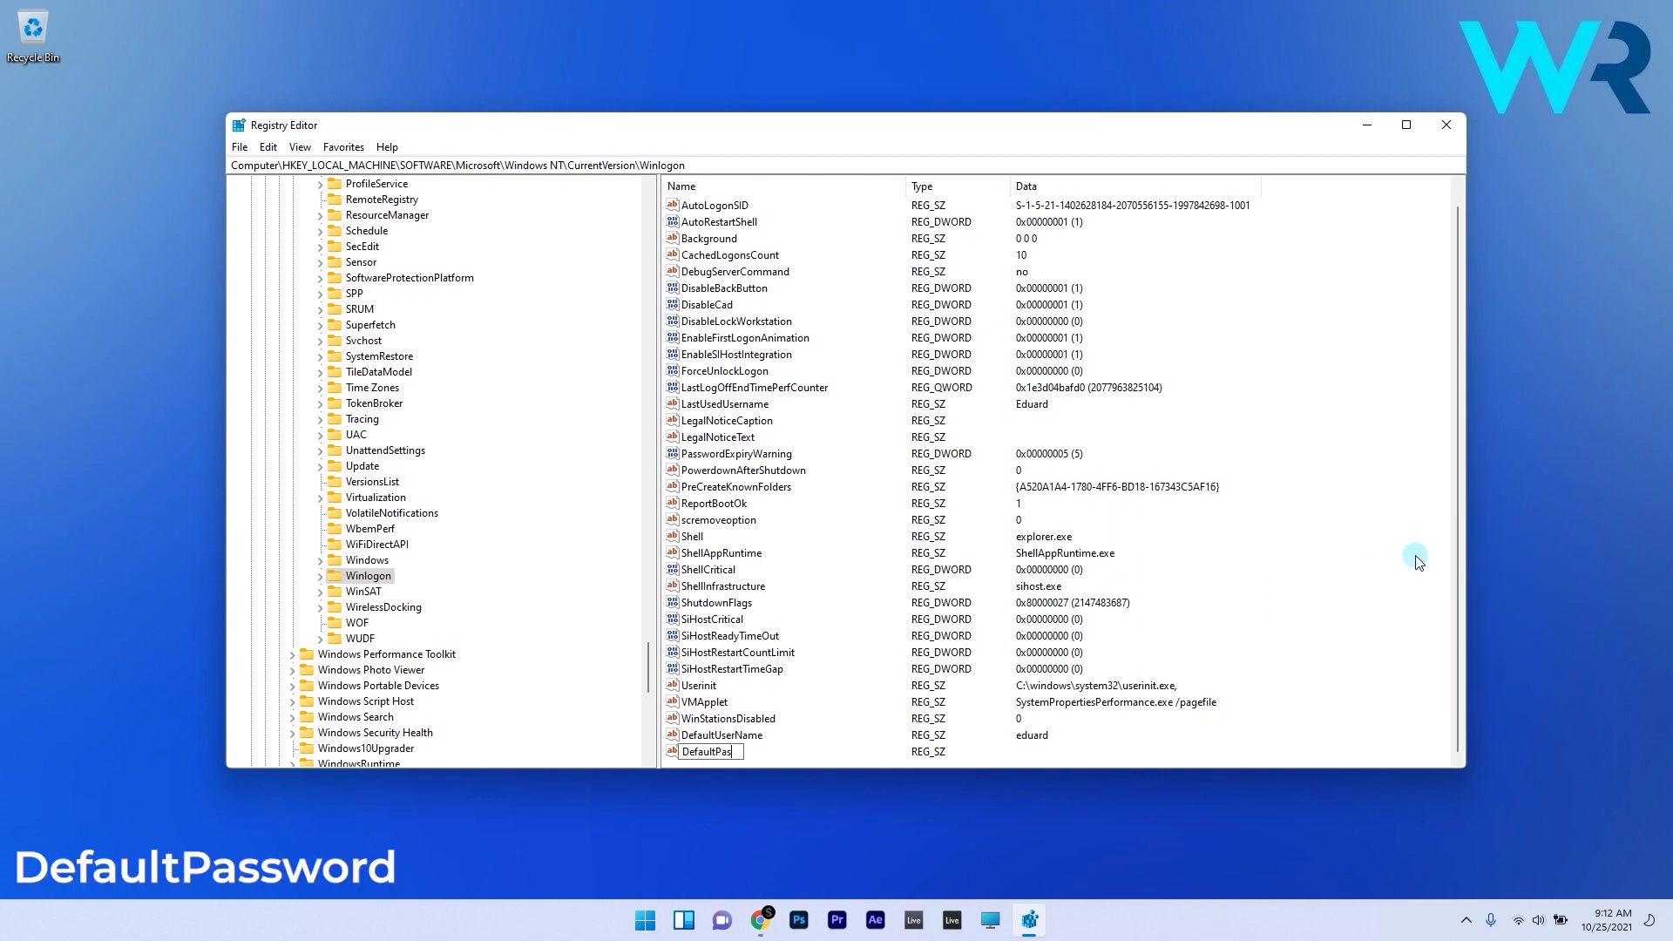
{"action": "type", "text": "sword"}
{"action": "key", "text": "Return"}
{"action": "double_click", "coordinate": [716, 755]}
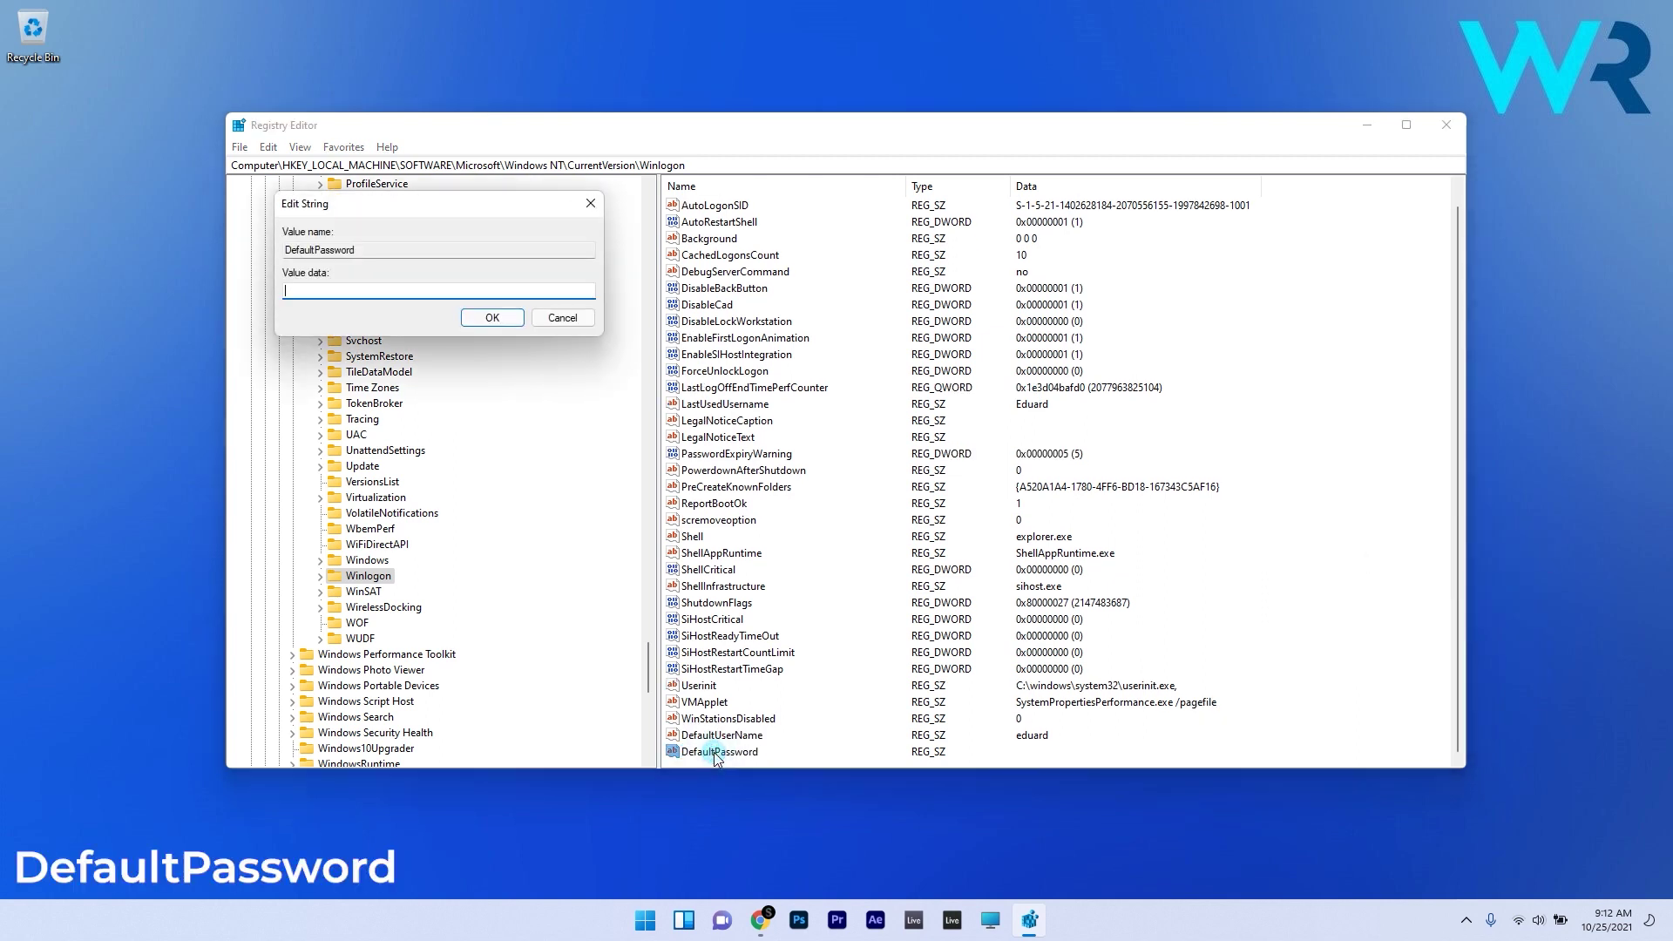
{"action": "type", "text": "password"}
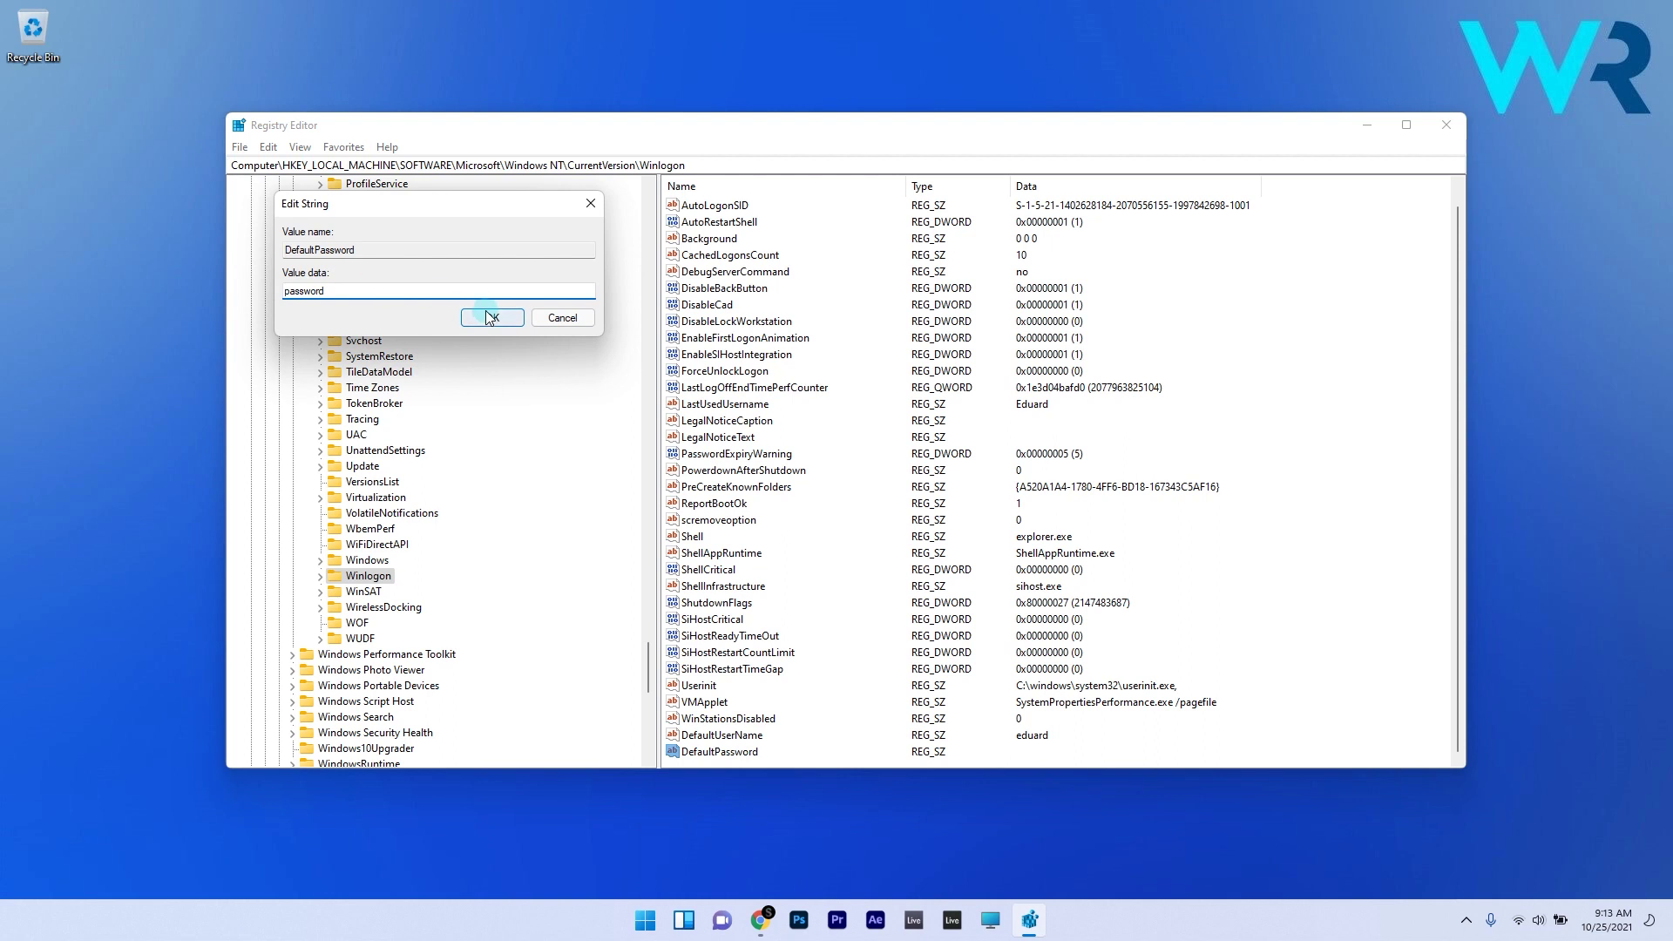
{"action": "left_click", "coordinate": [490, 317]}
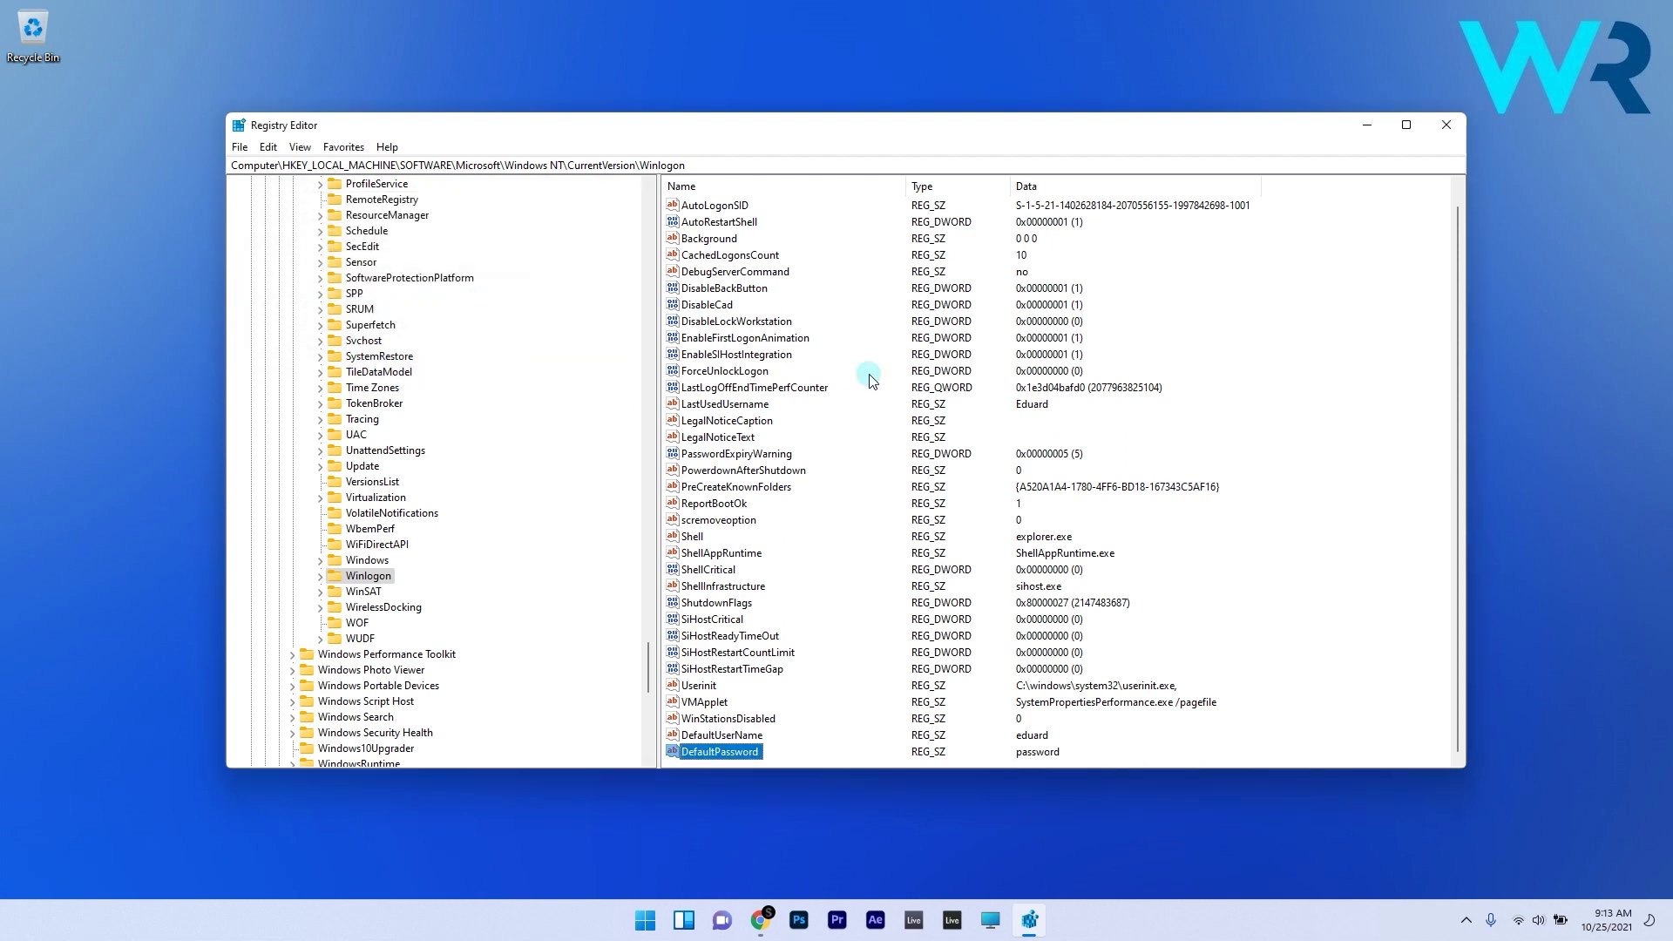
Add an AutoAdminLogon string value with data 1.
{"action": "scroll", "coordinate": [1005, 430], "scroll_direction": "up", "scroll_amount": 1}
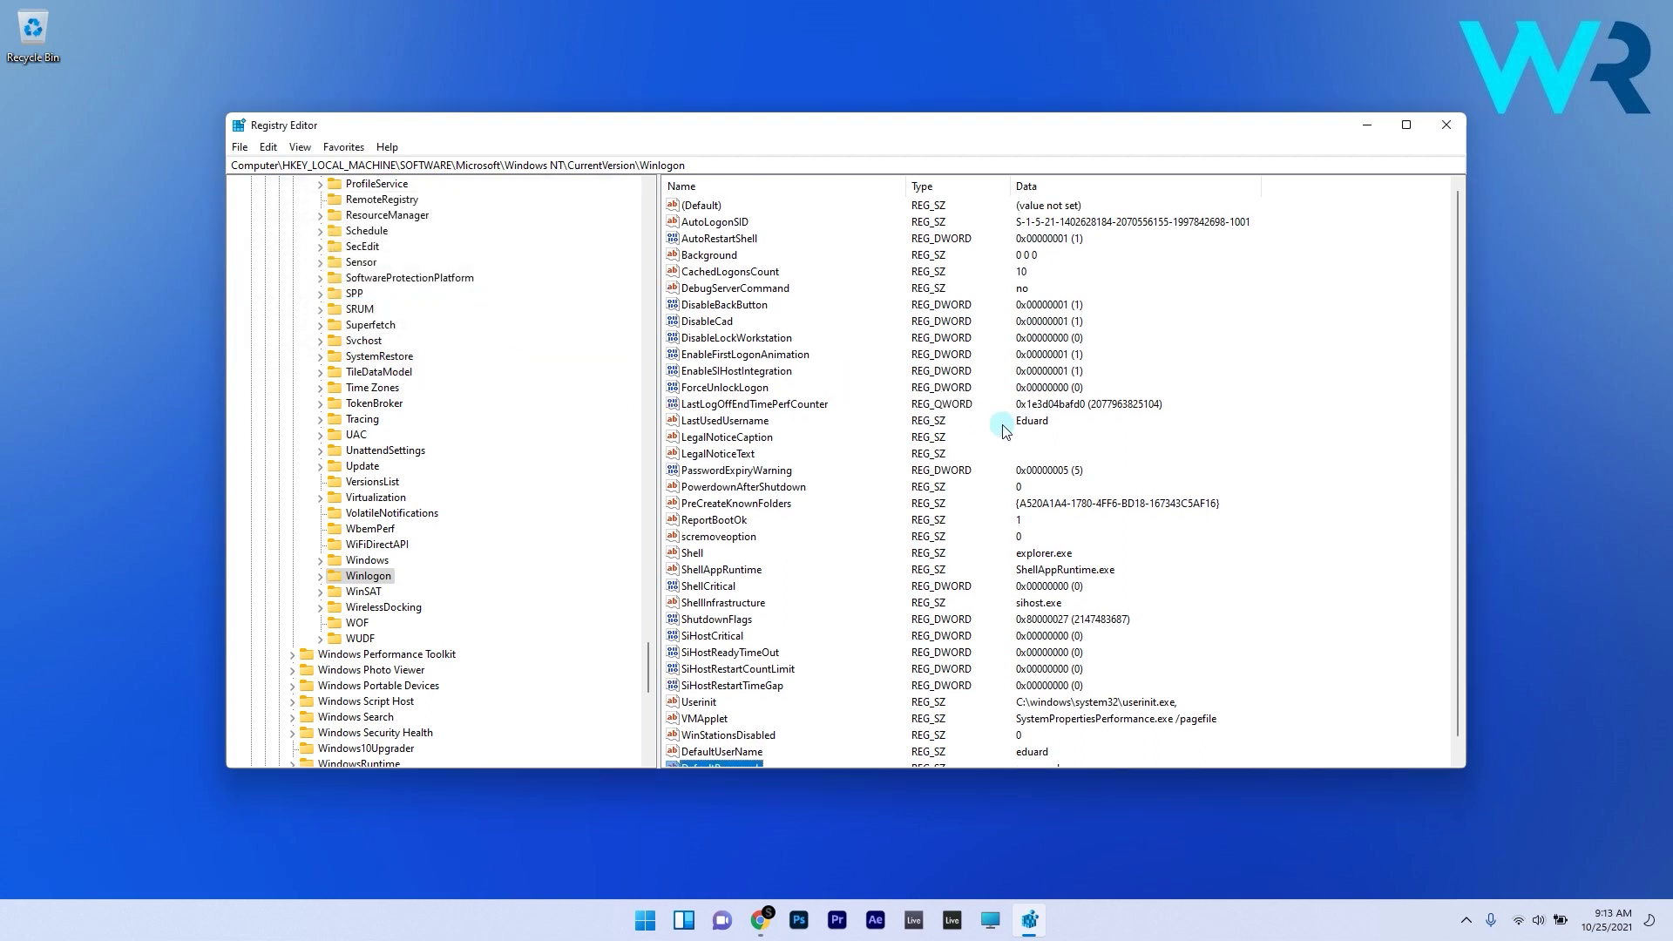
{"action": "right_click", "coordinate": [1282, 408]}
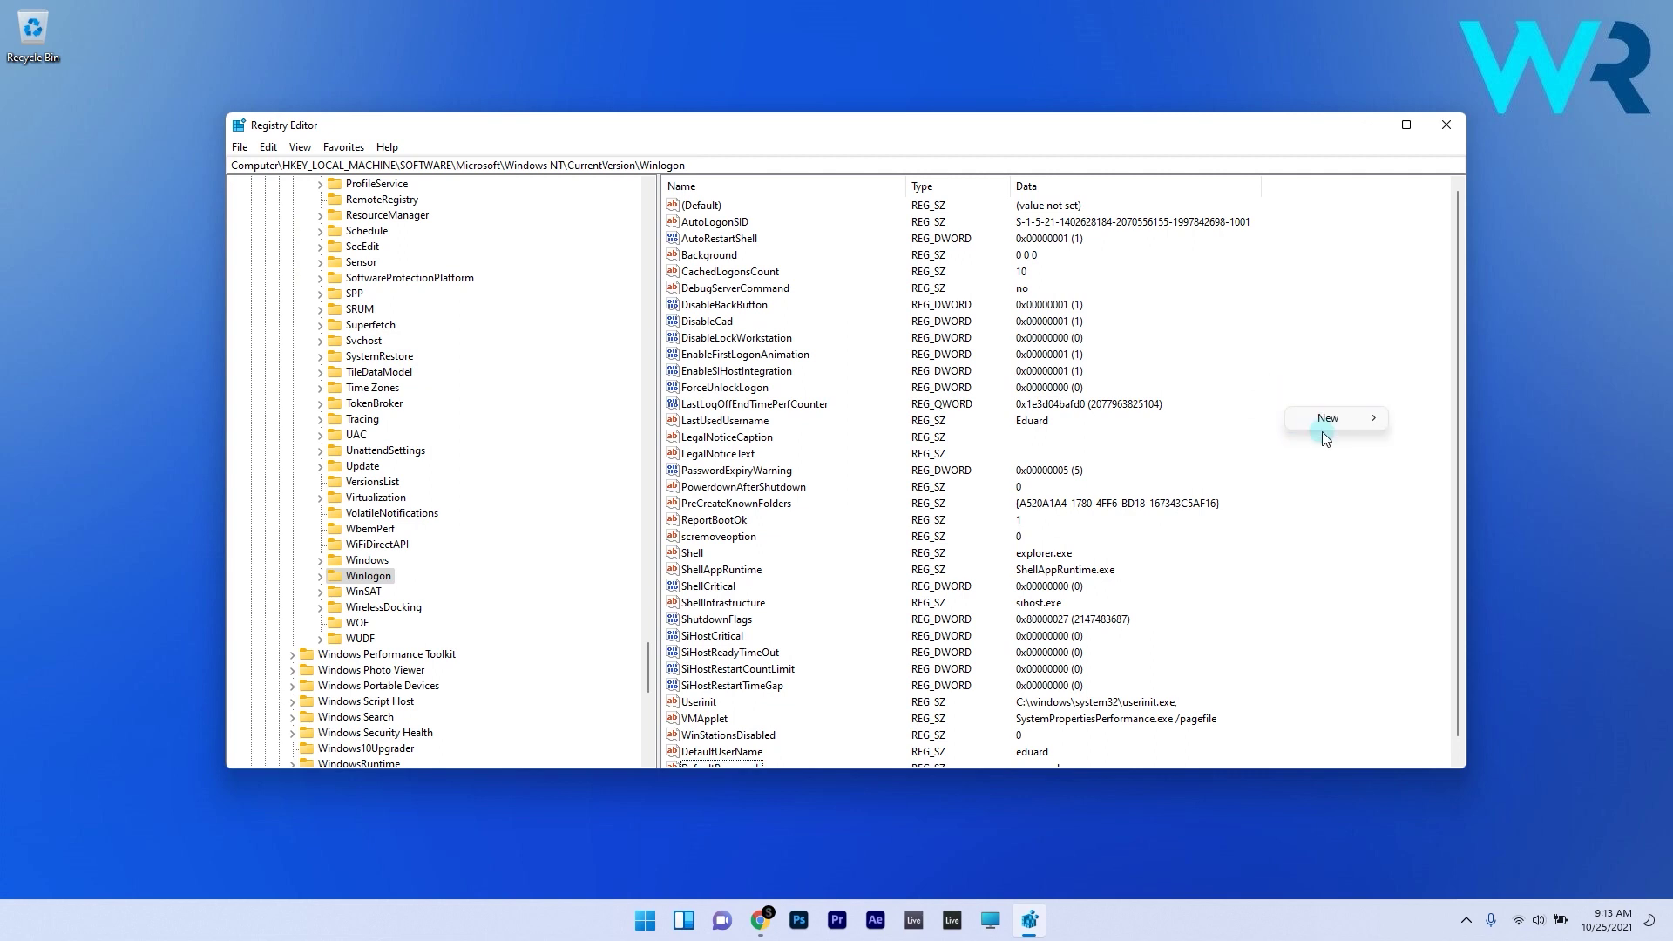
{"action": "mouse_move", "coordinate": [1321, 431]}
{"action": "left_click", "coordinate": [1418, 446]}
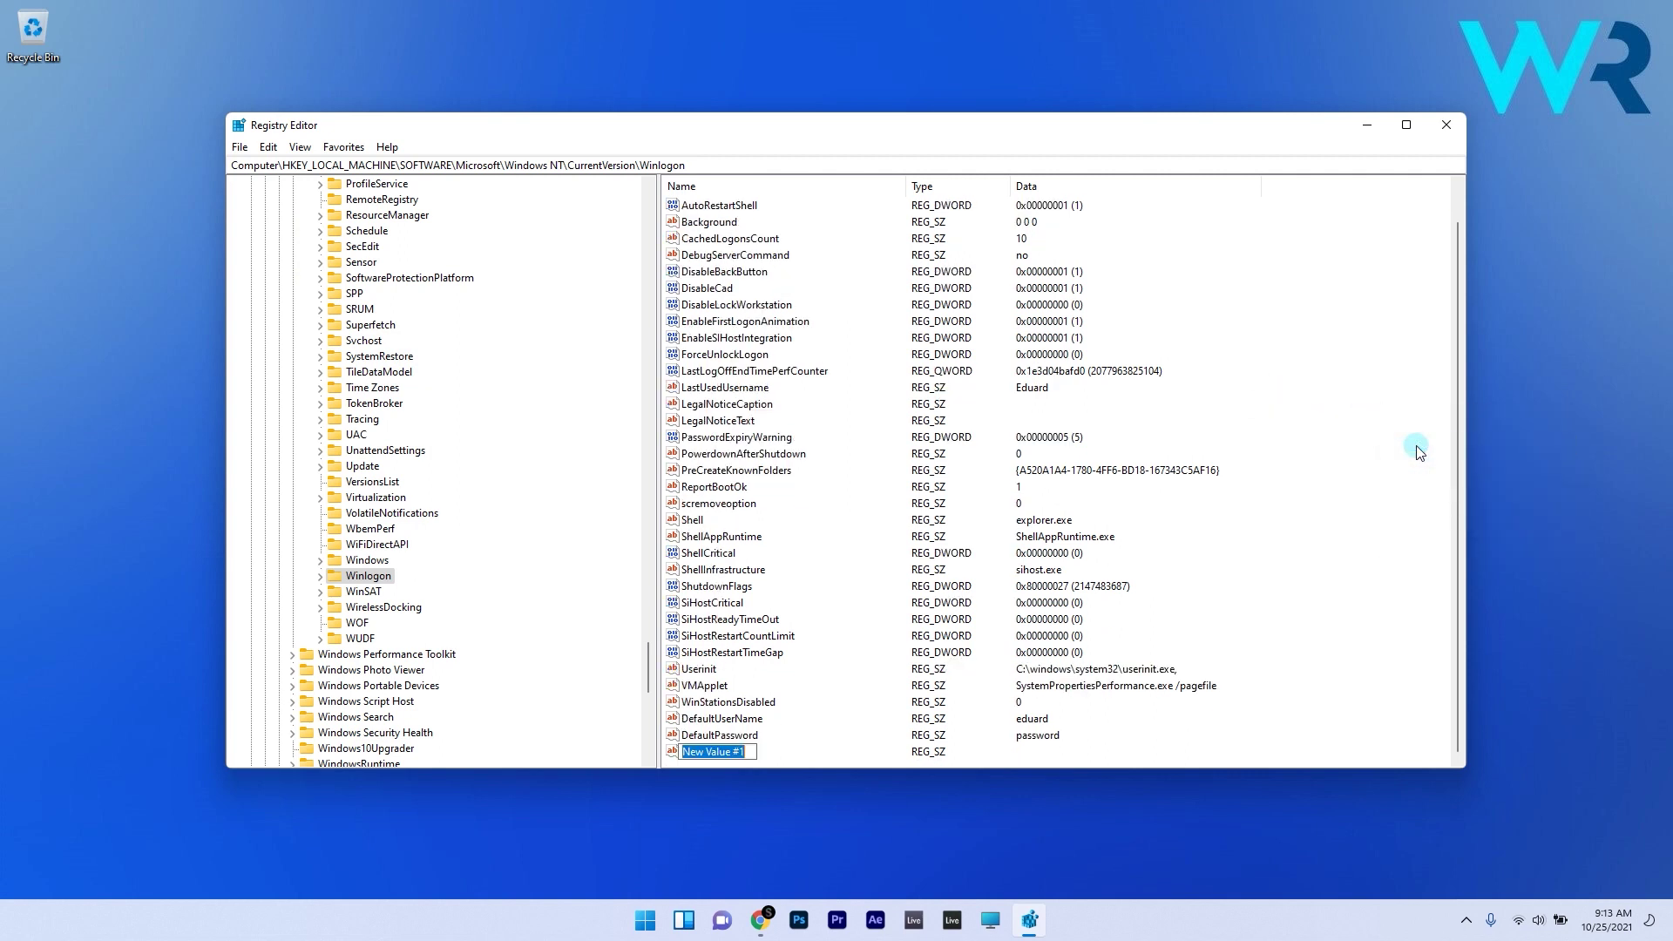
{"action": "type", "text": "AutoAdminLogon"}
{"action": "key", "text": "Return"}
{"action": "double_click", "coordinate": [723, 751]}
{"action": "type", "text": "1"}
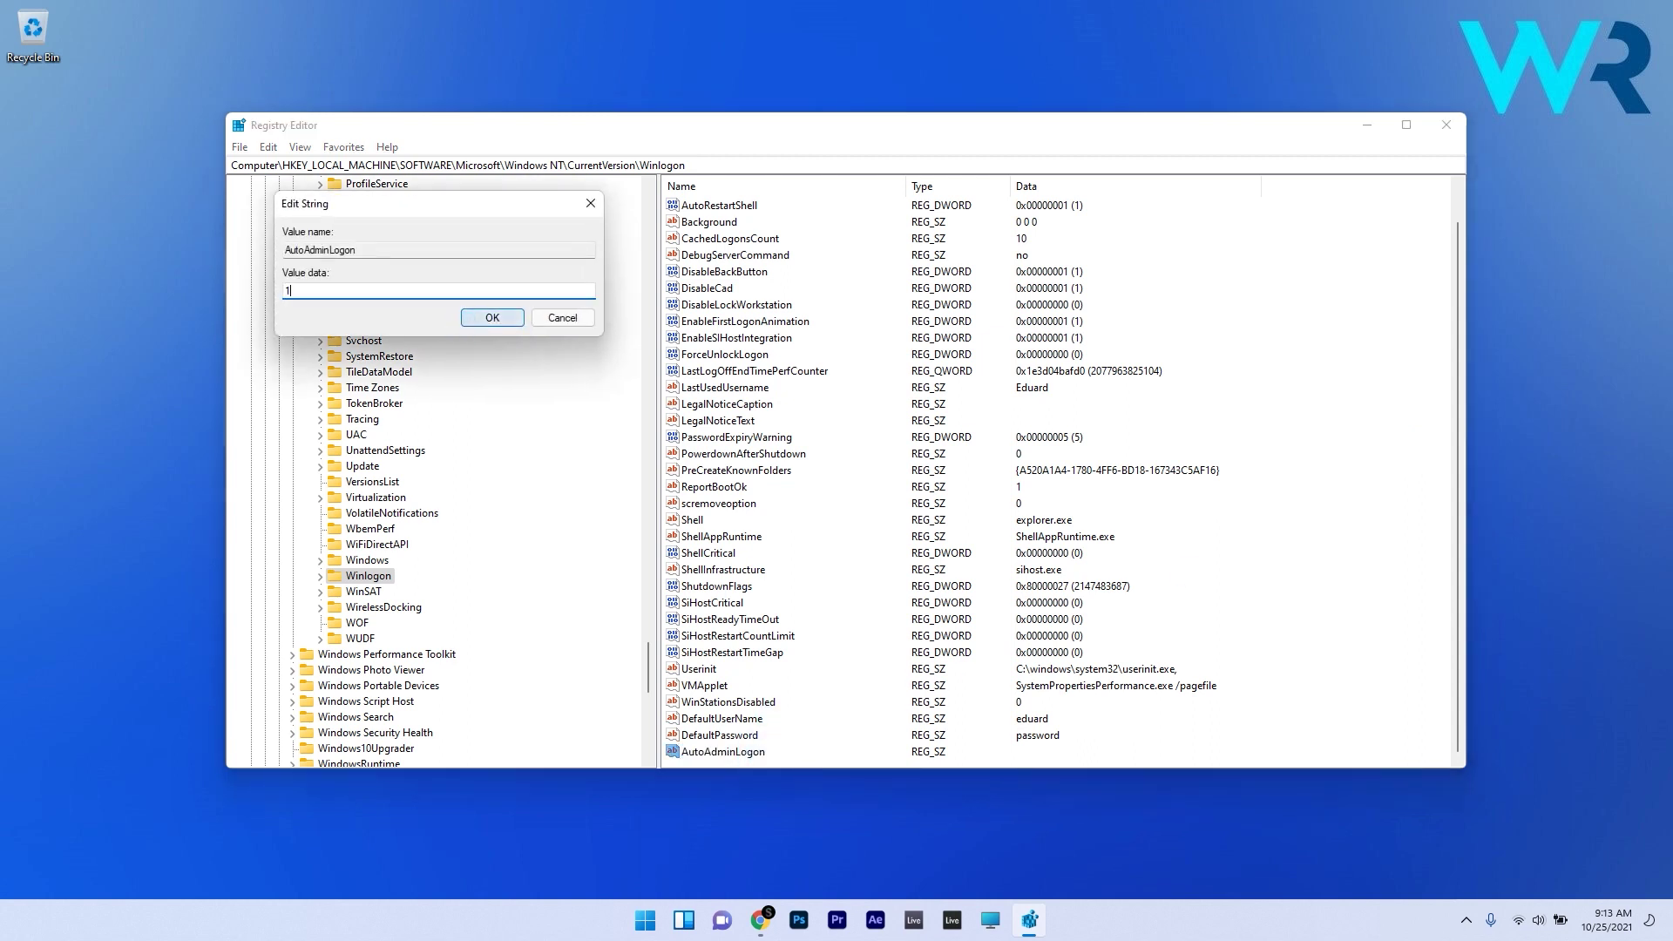
{"action": "left_click", "coordinate": [493, 317]}
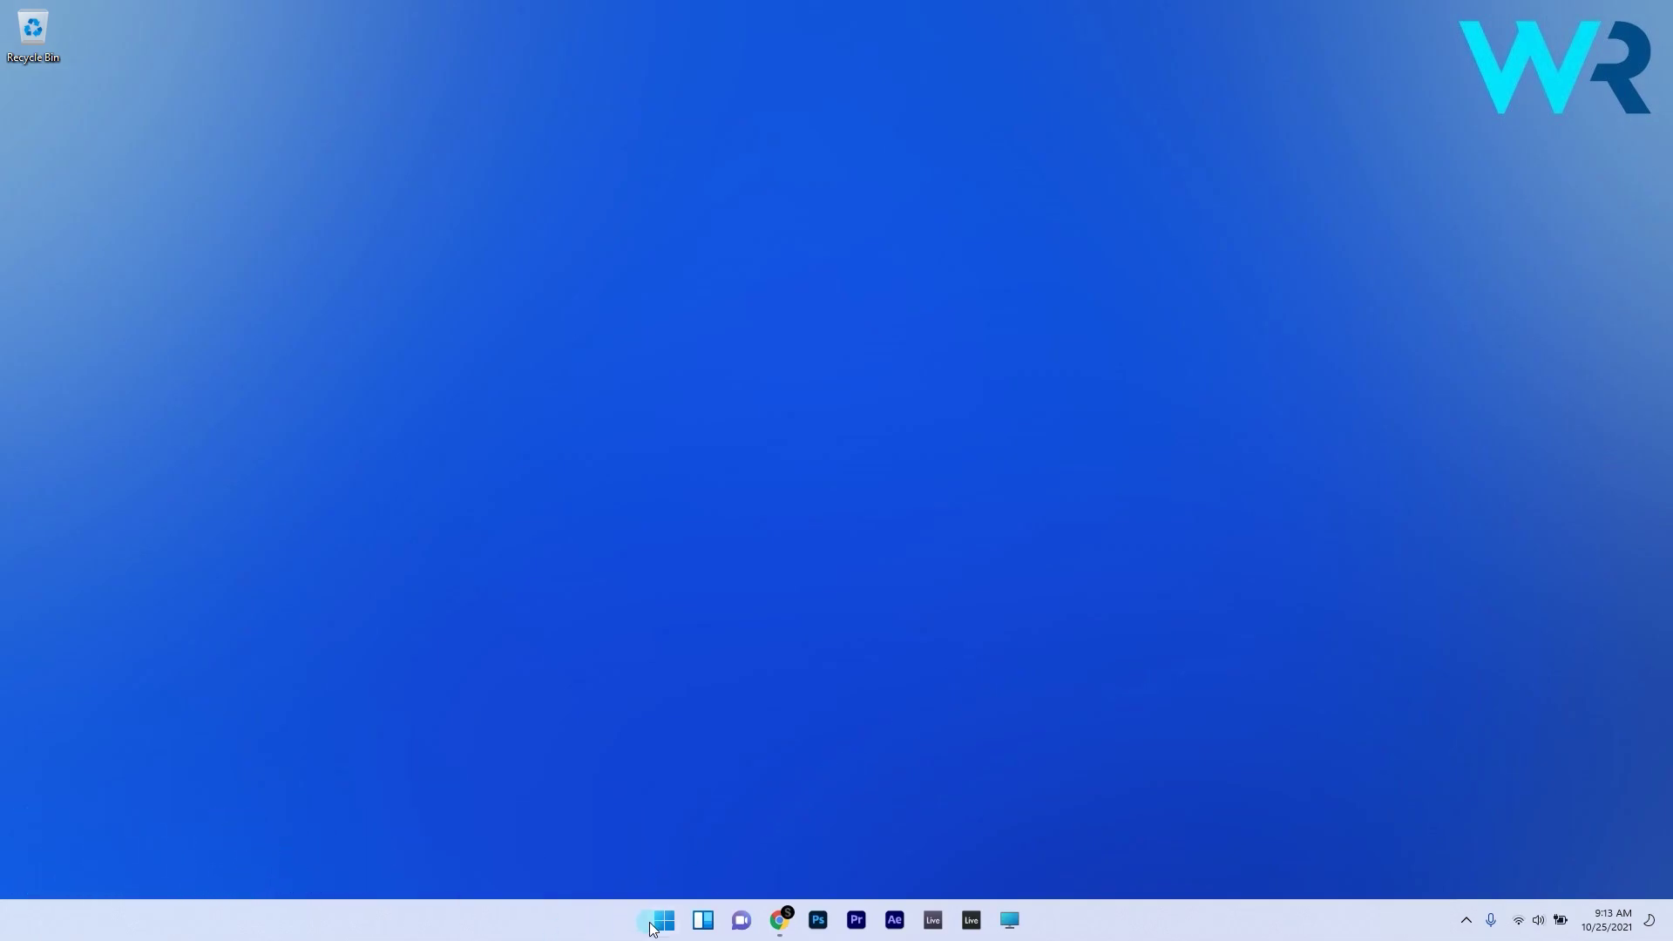
Open Power Options via Control Panel's System and Security.
{"action": "left_click", "coordinate": [659, 922]}
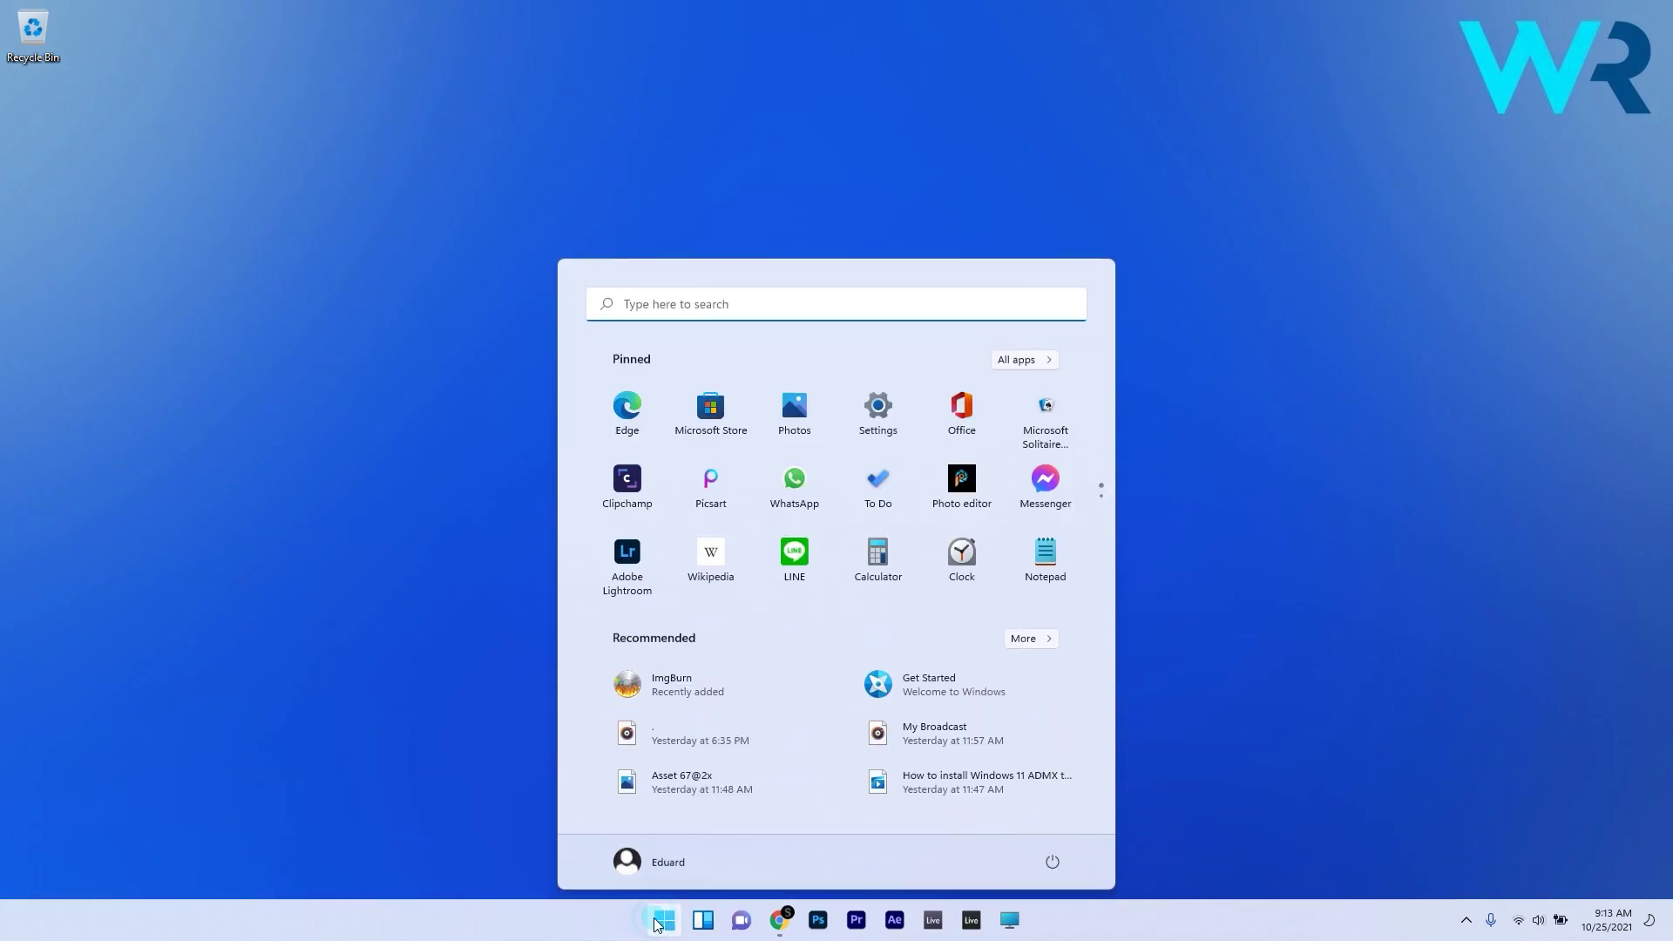
{"action": "type", "text": "control panel"}
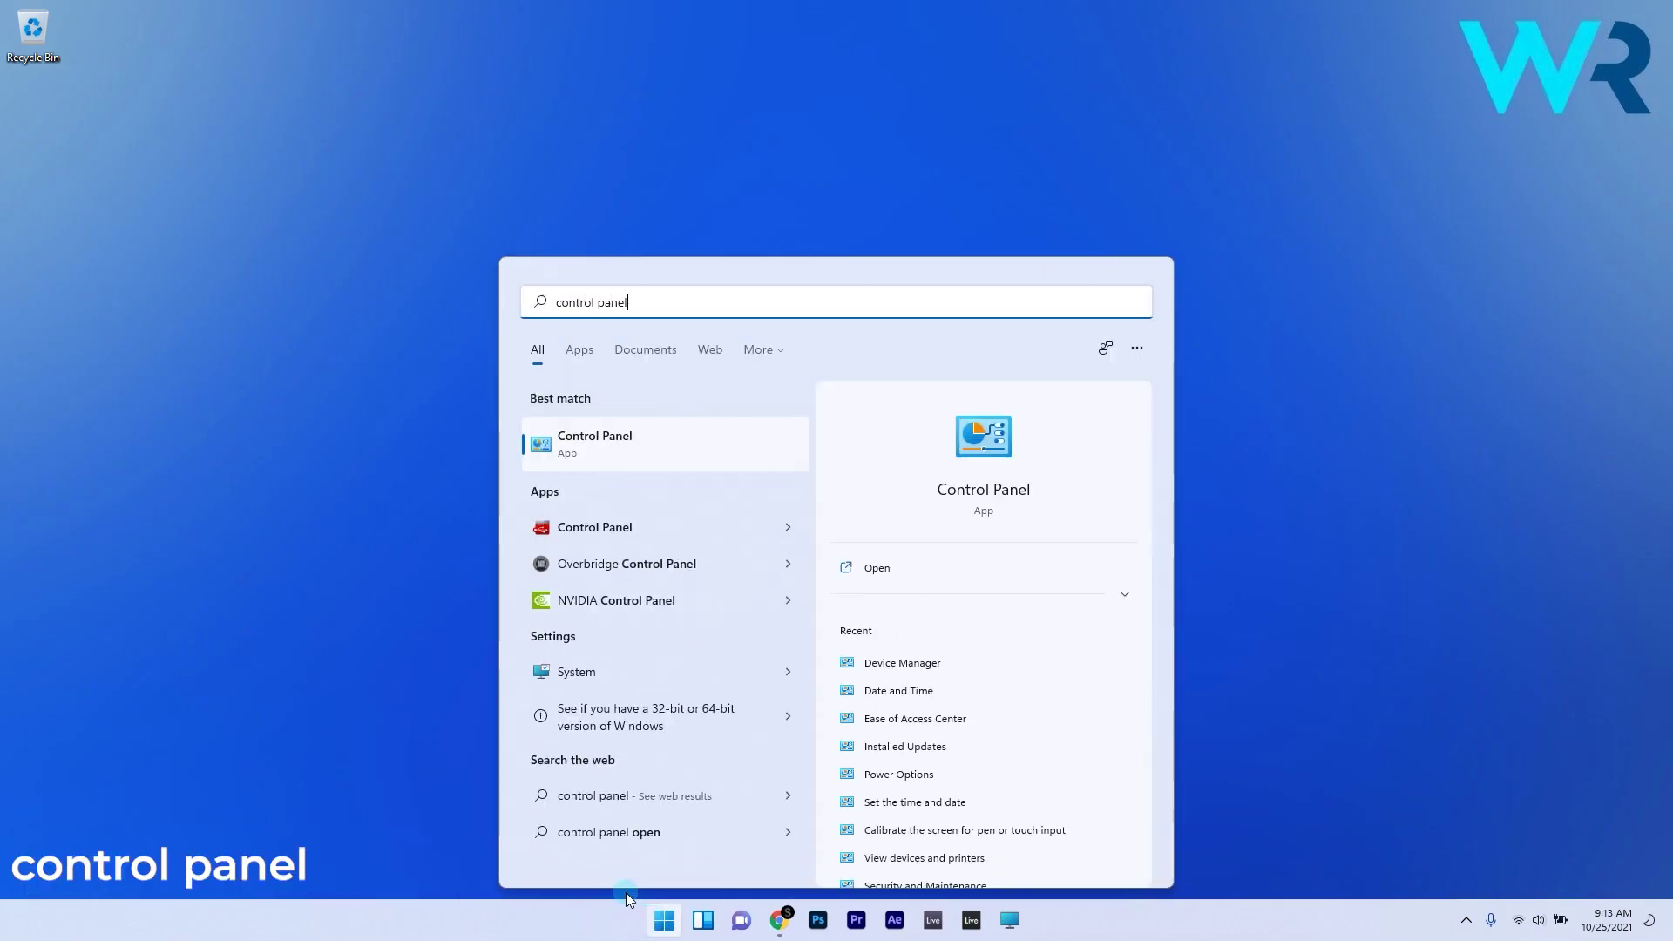
{"action": "left_click", "coordinate": [601, 444]}
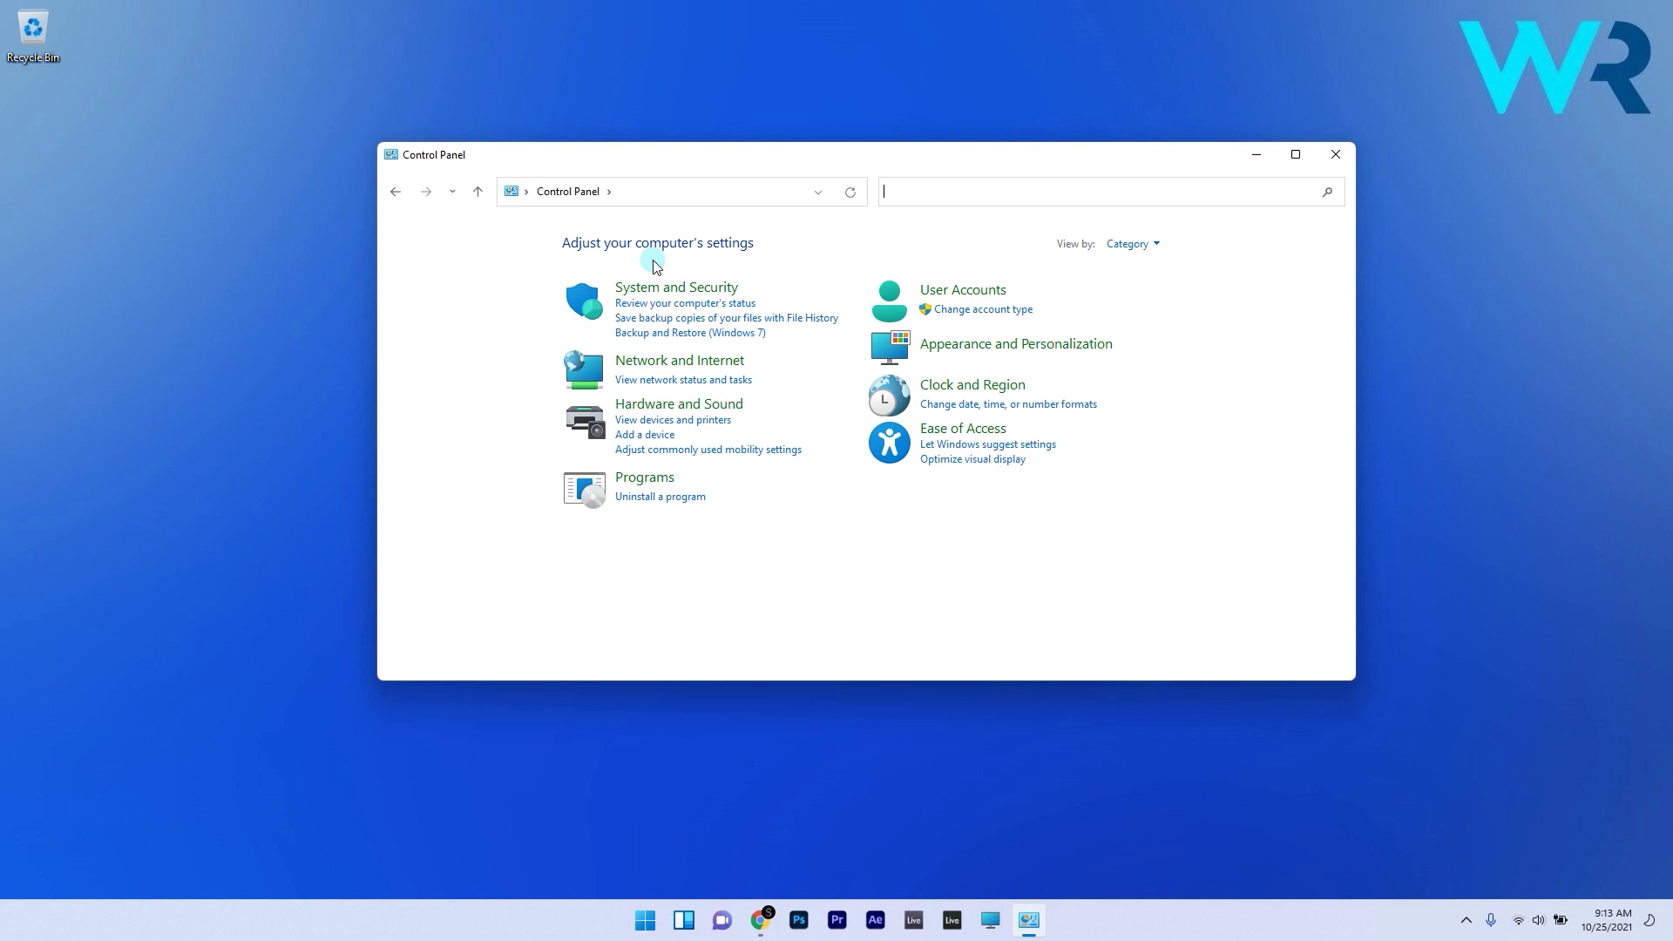
{"action": "left_click", "coordinate": [676, 288]}
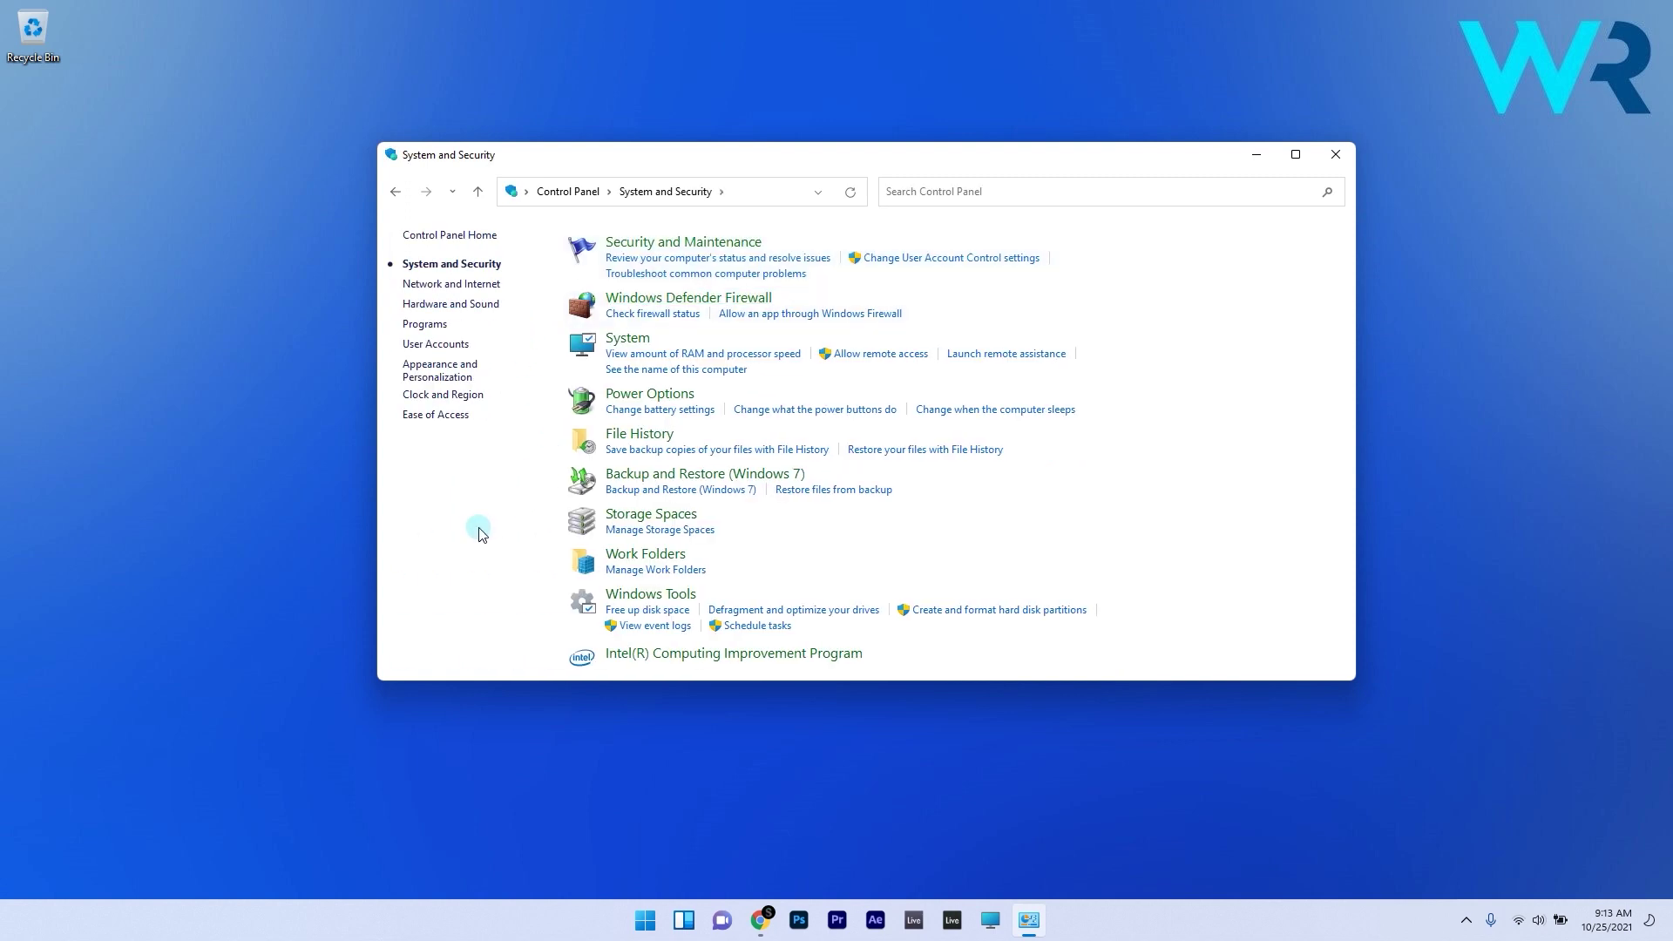
{"action": "left_click", "coordinate": [660, 396]}
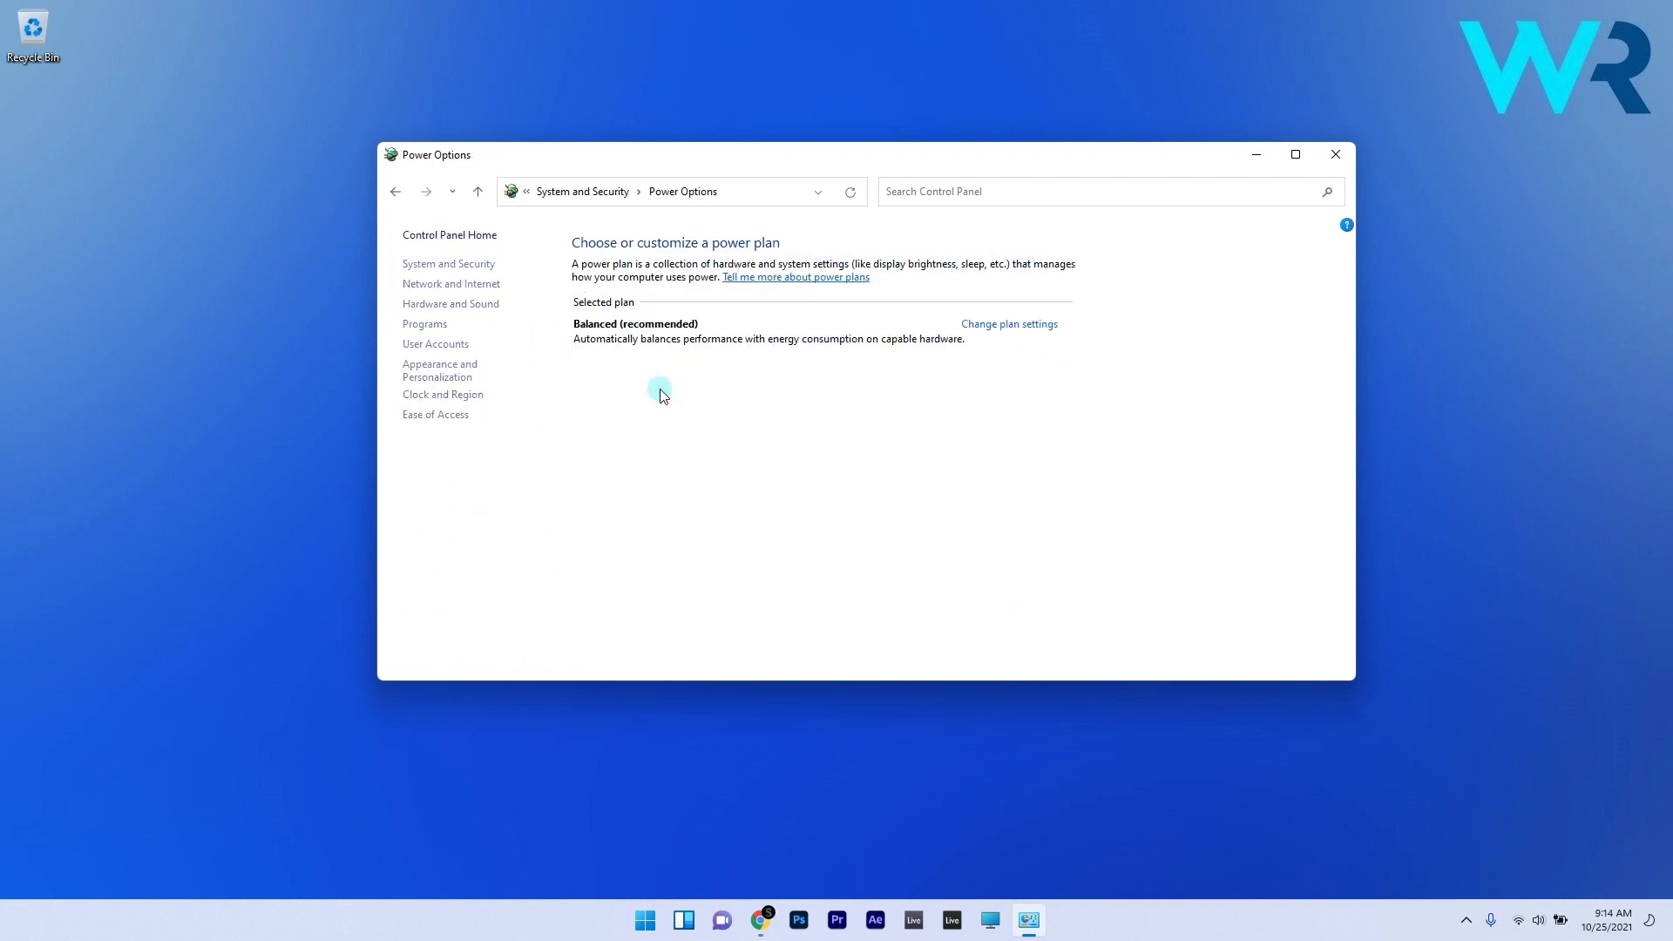
In the power button settings, unlock the shutdown options and uncheck Turn on fast startup.
{"action": "left_click", "coordinate": [456, 274]}
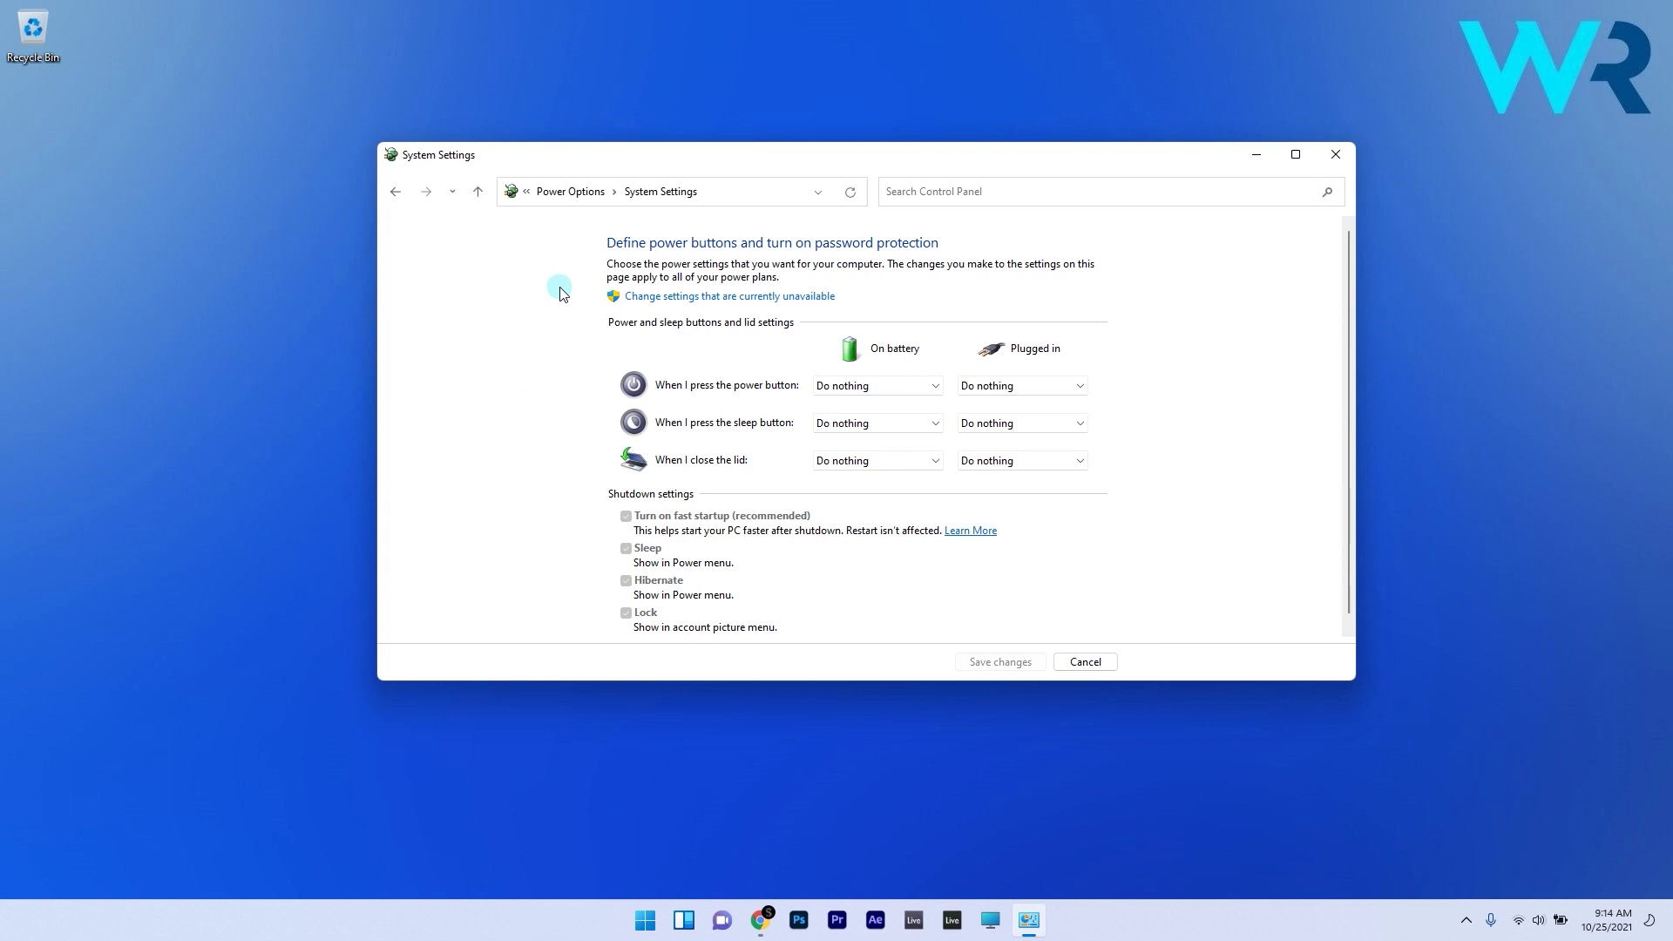
{"action": "left_click", "coordinate": [675, 296]}
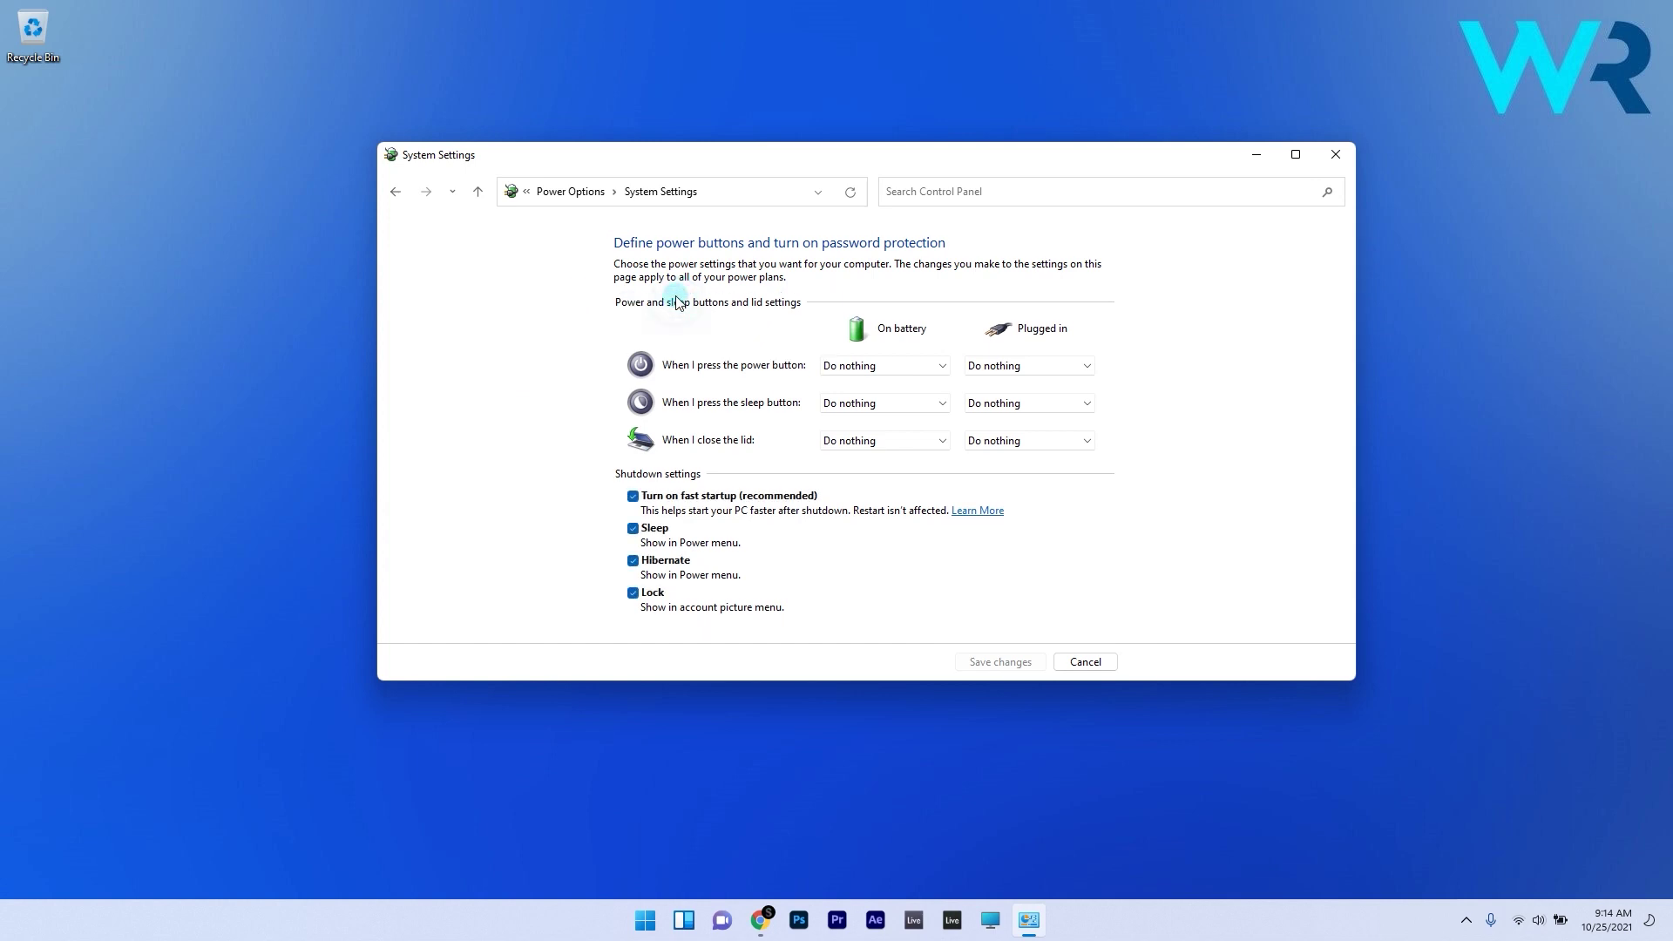
{"action": "left_click", "coordinate": [632, 496]}
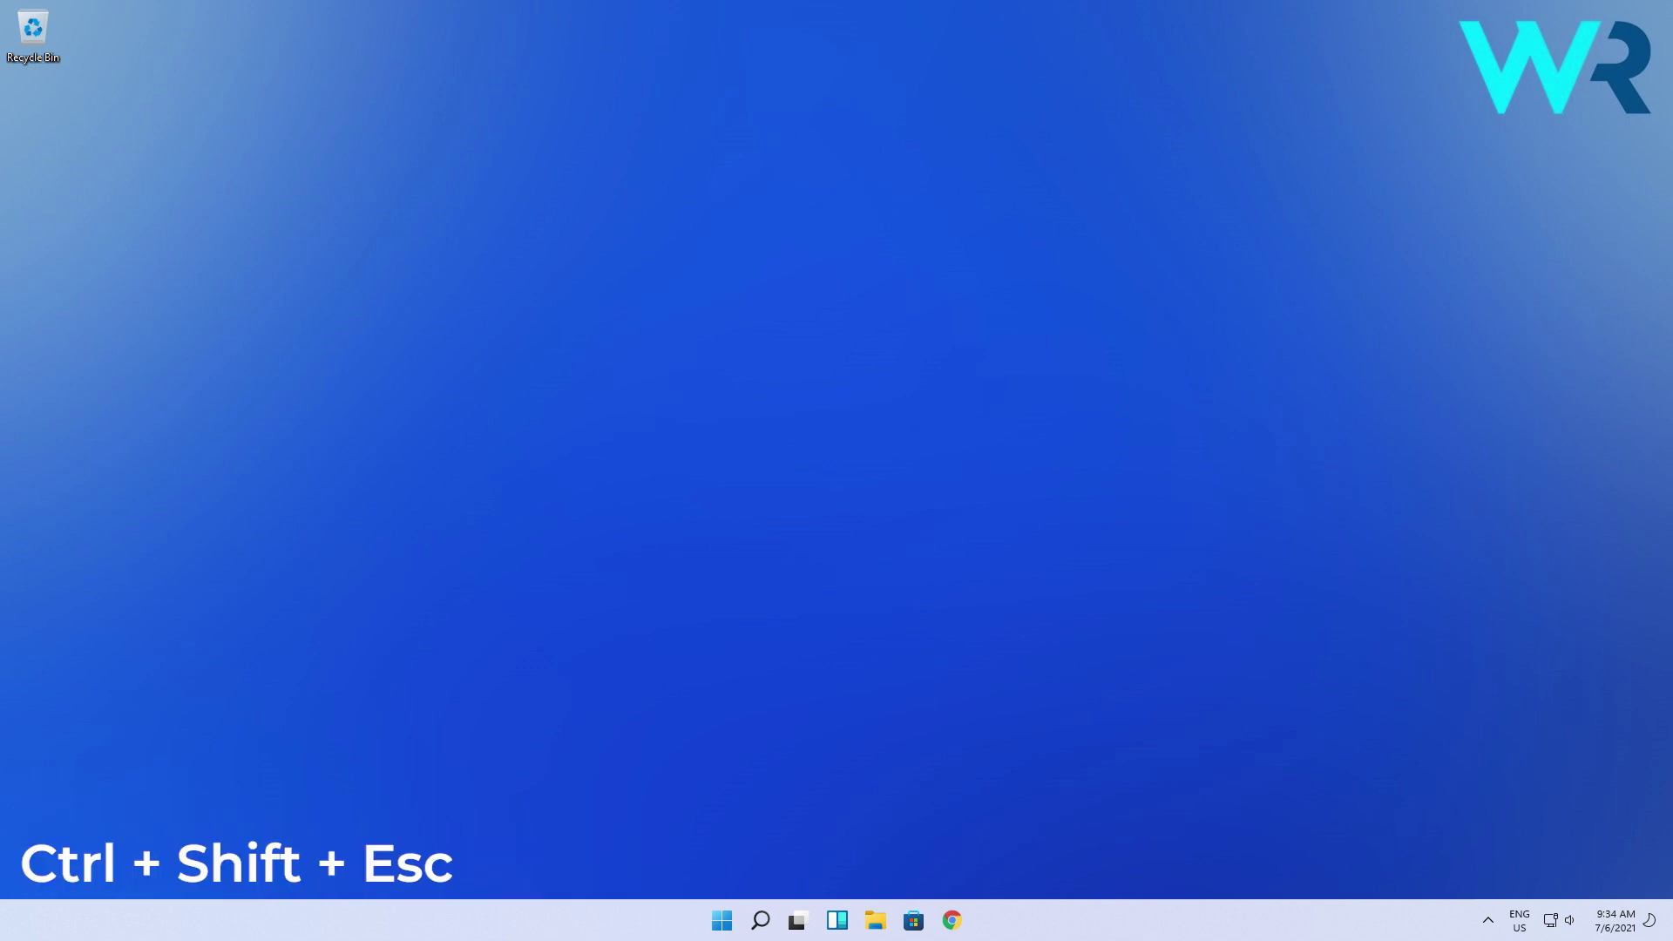
Disable AcroTray in Task Manager's Startup apps list.
{"action": "key", "text": "ctrl+shift+Escape"}
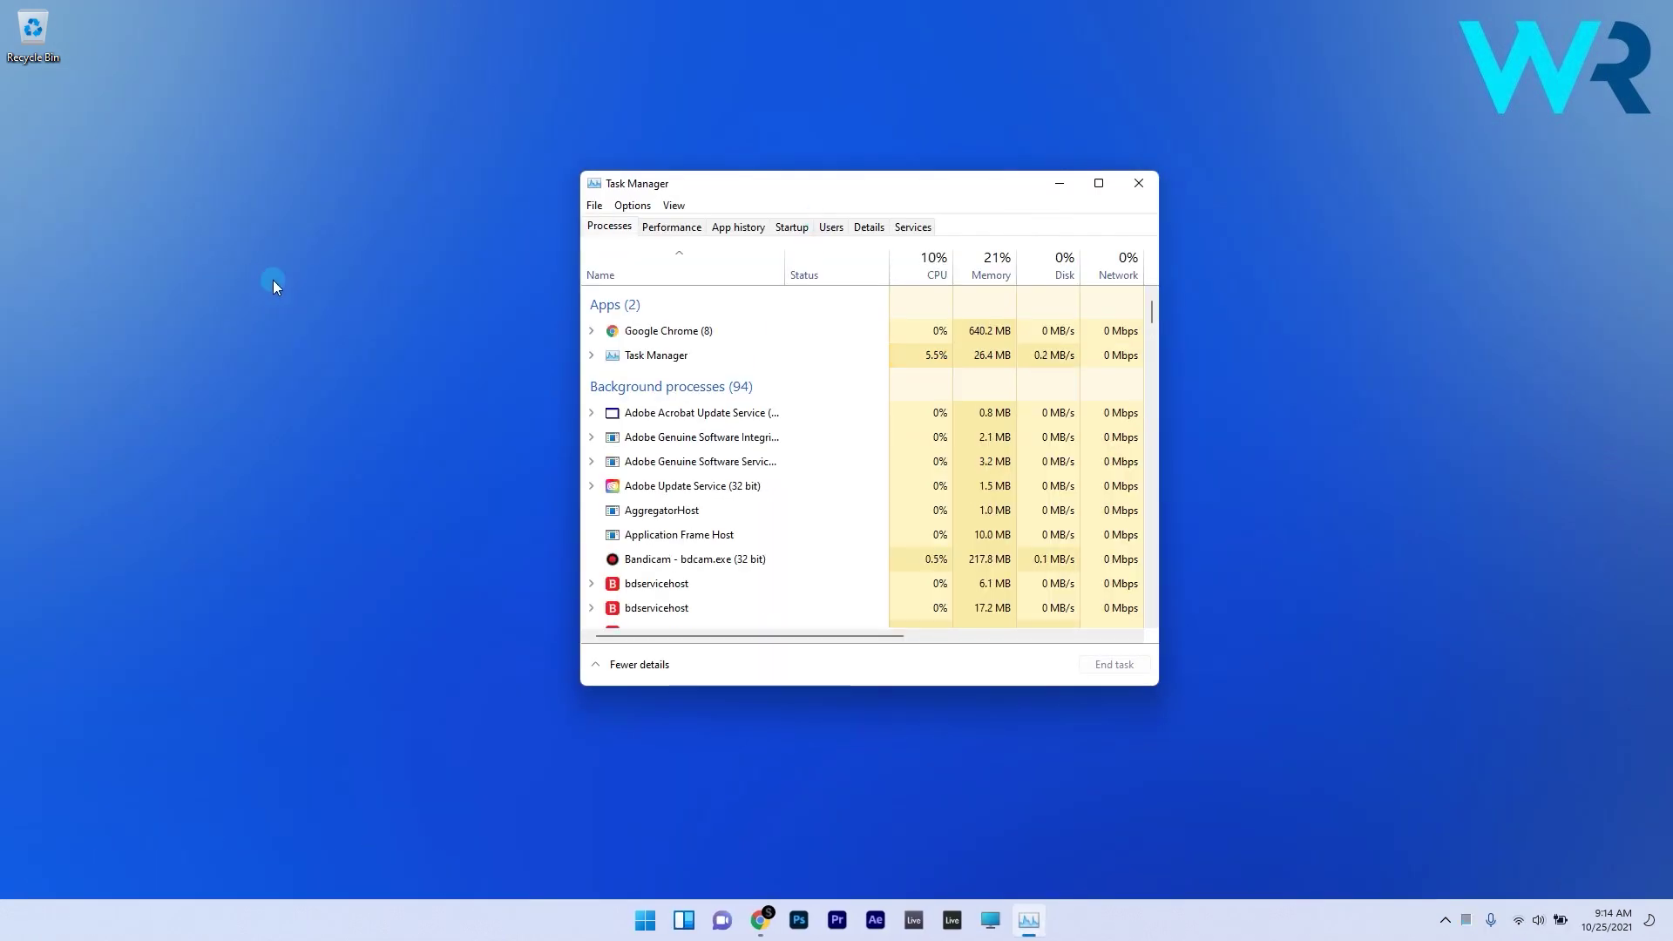
{"action": "left_click", "coordinate": [791, 226]}
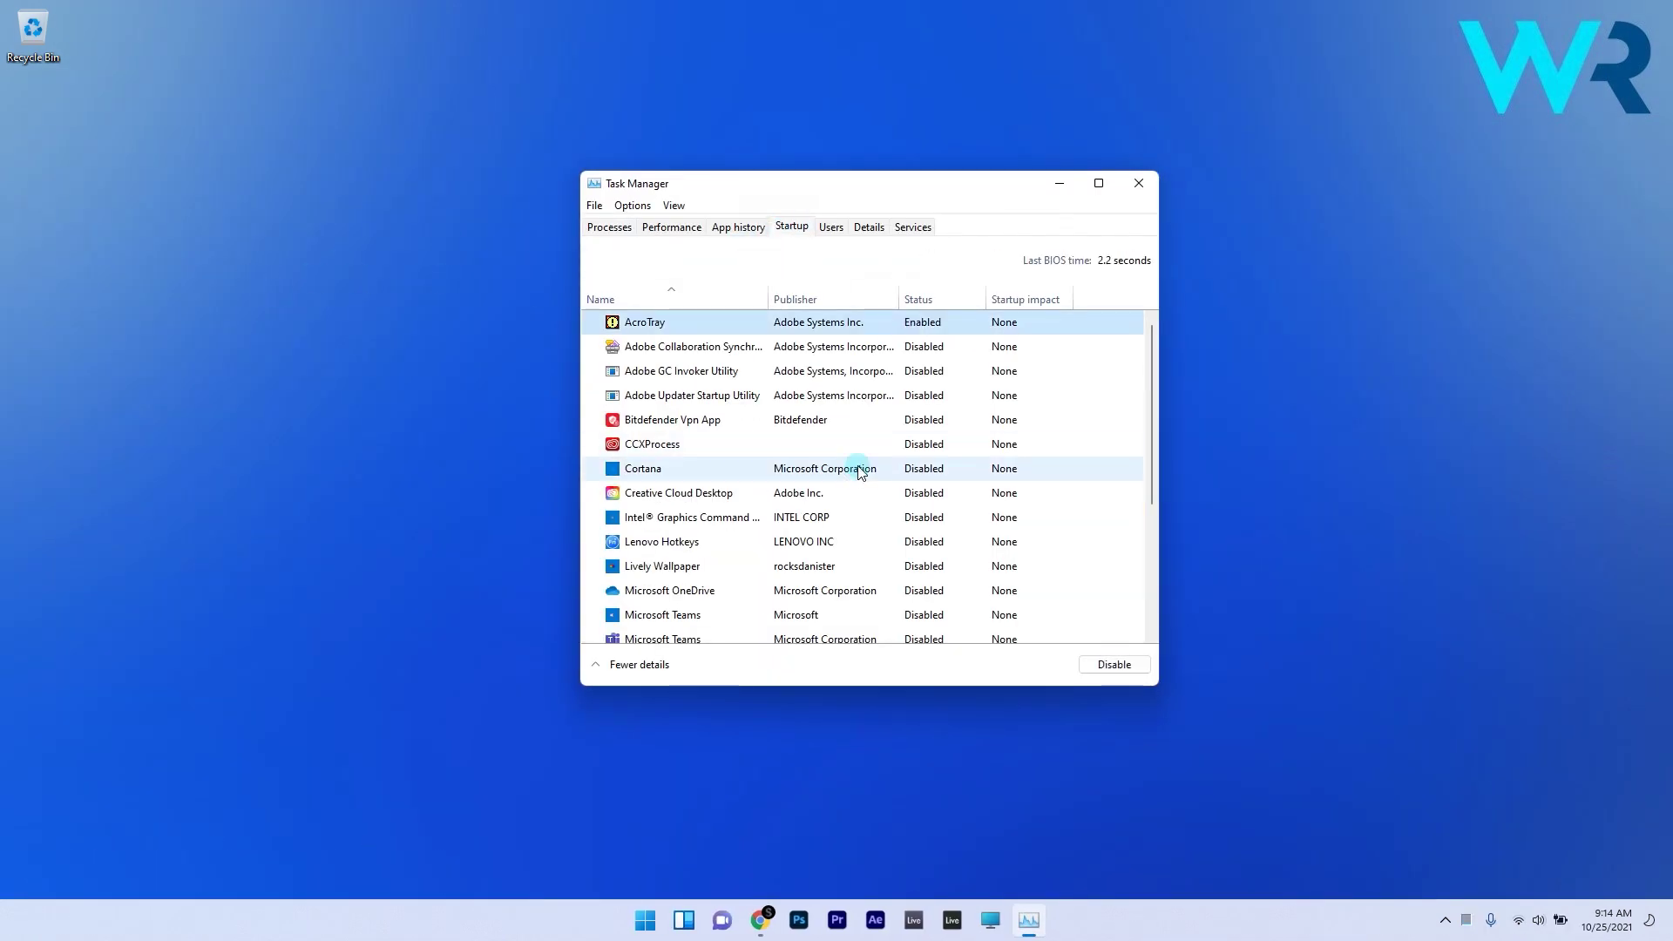
{"action": "left_click", "coordinate": [1110, 668]}
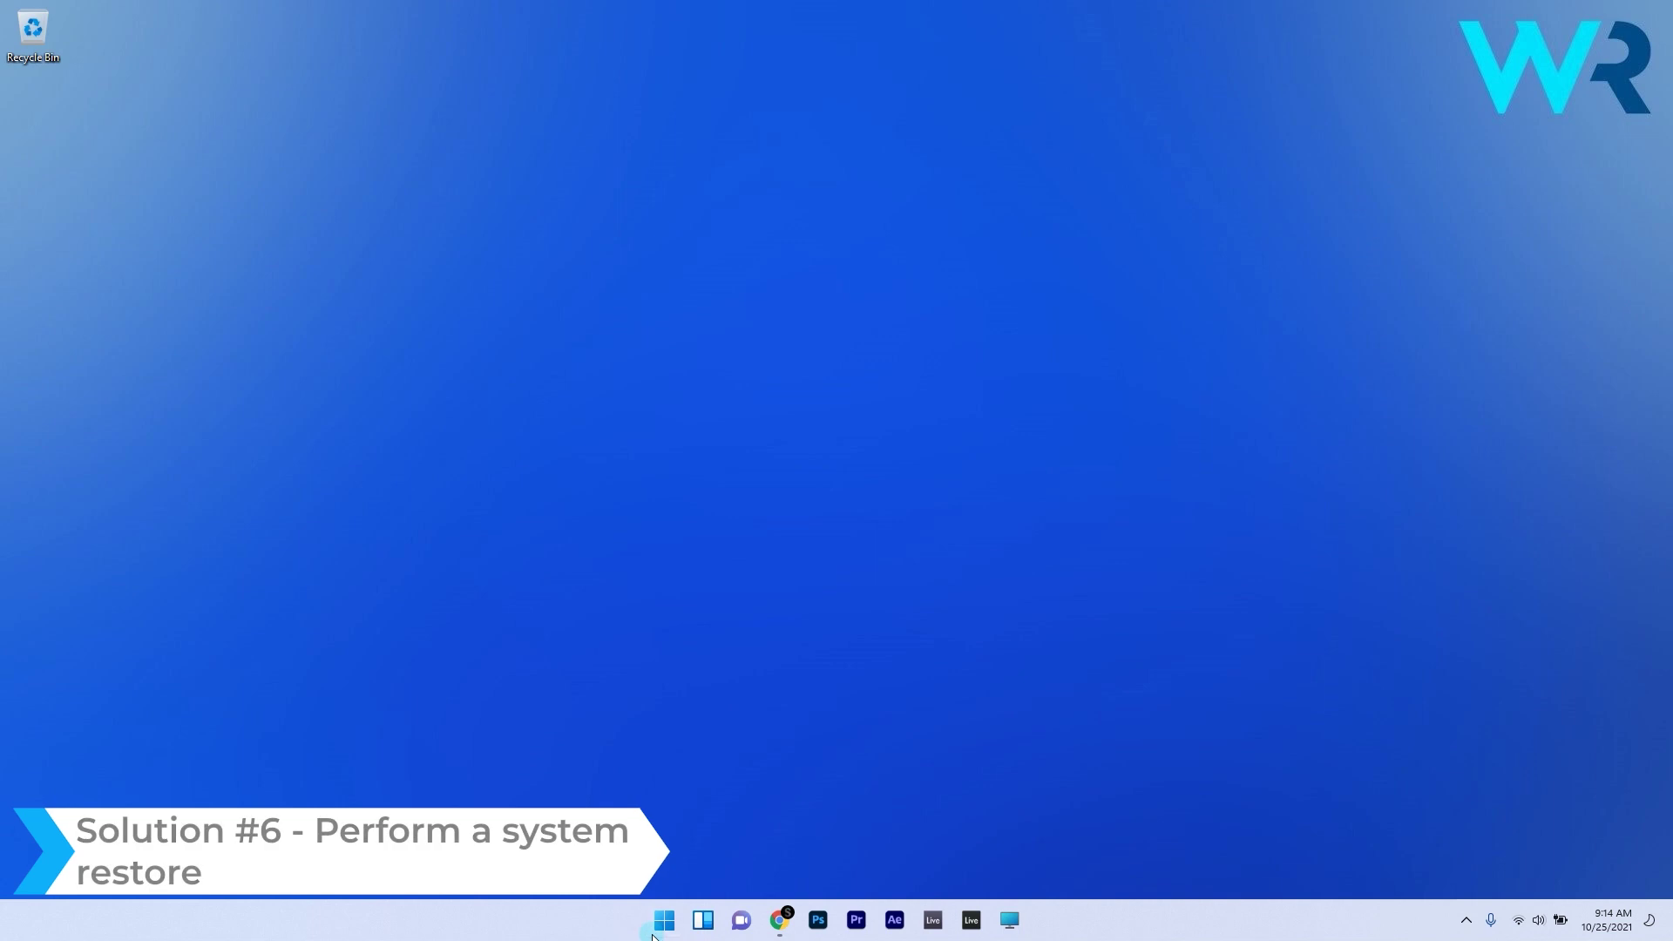
Launch rstrui, pick the 10/22/2021 1:05:15 PM restore point, and advance to confirmation.
{"action": "left_click", "coordinate": [664, 919]}
{"action": "type", "text": "rstrui"}
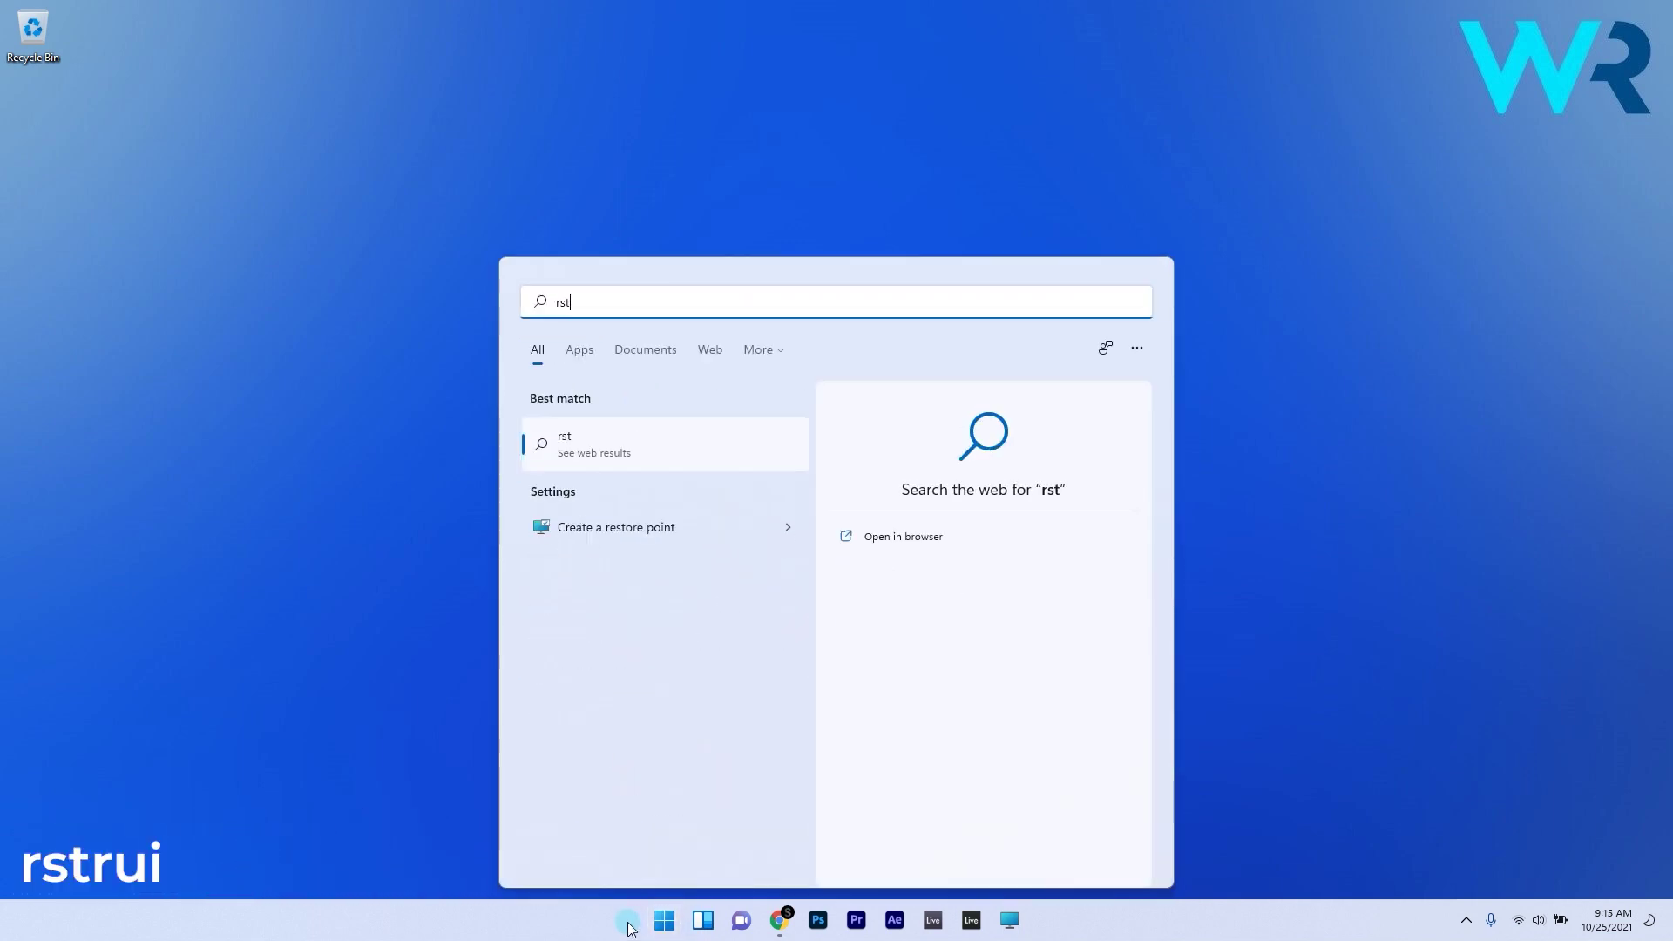
{"action": "left_click", "coordinate": [664, 450]}
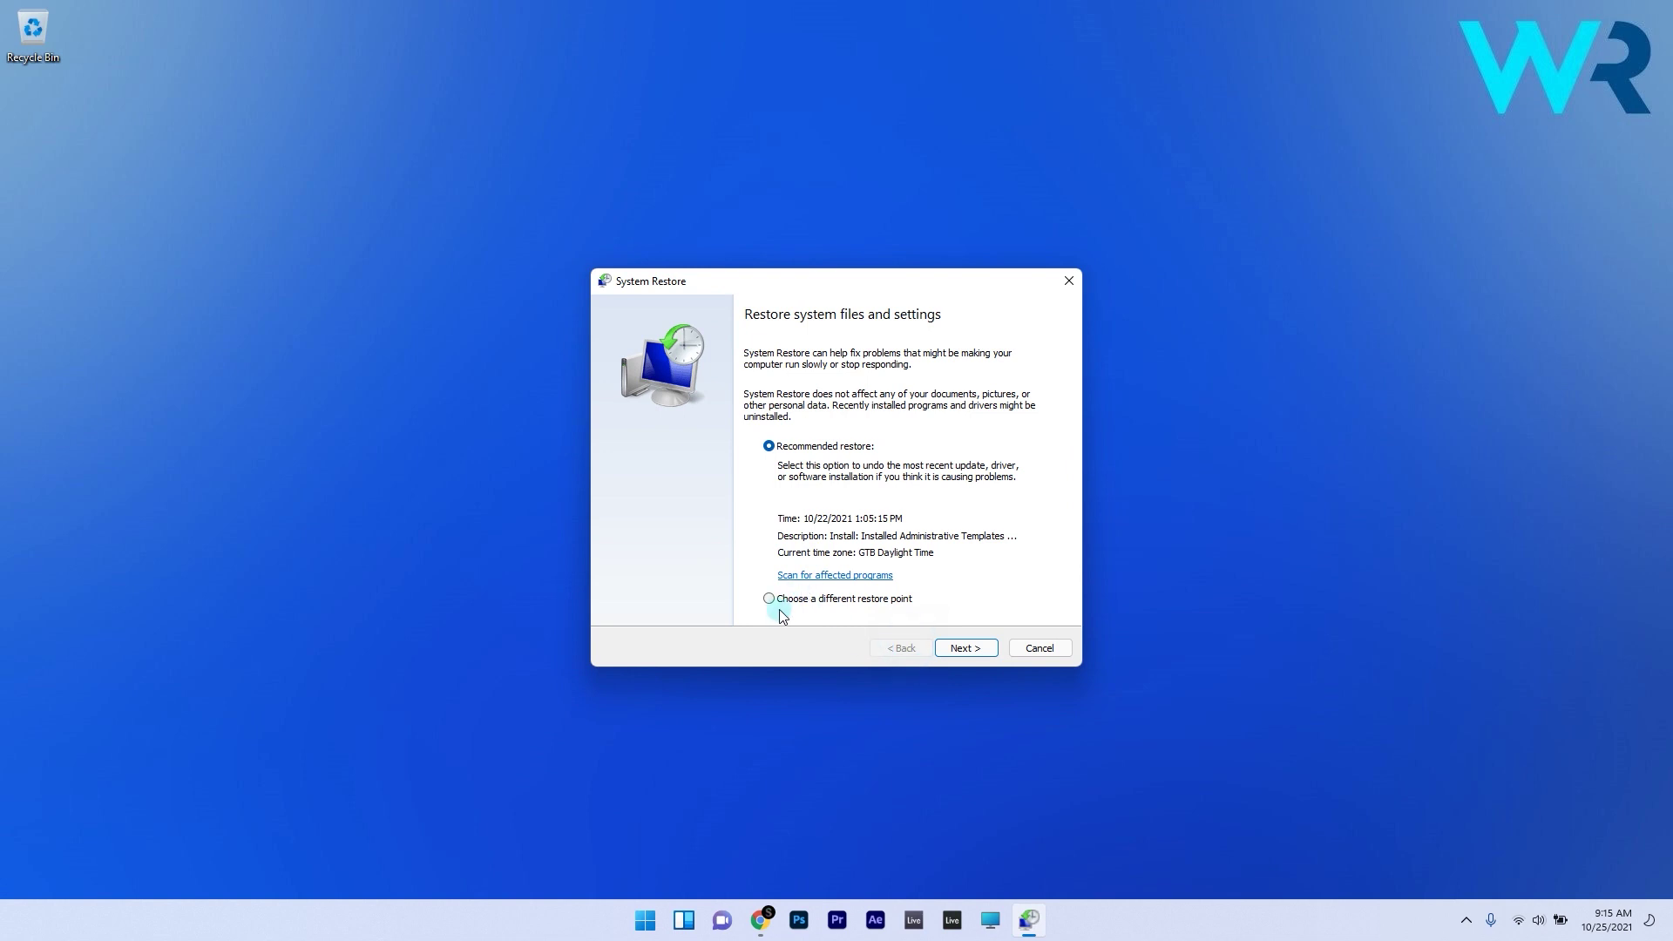
{"action": "left_click", "coordinate": [778, 610]}
{"action": "left_click", "coordinate": [965, 647]}
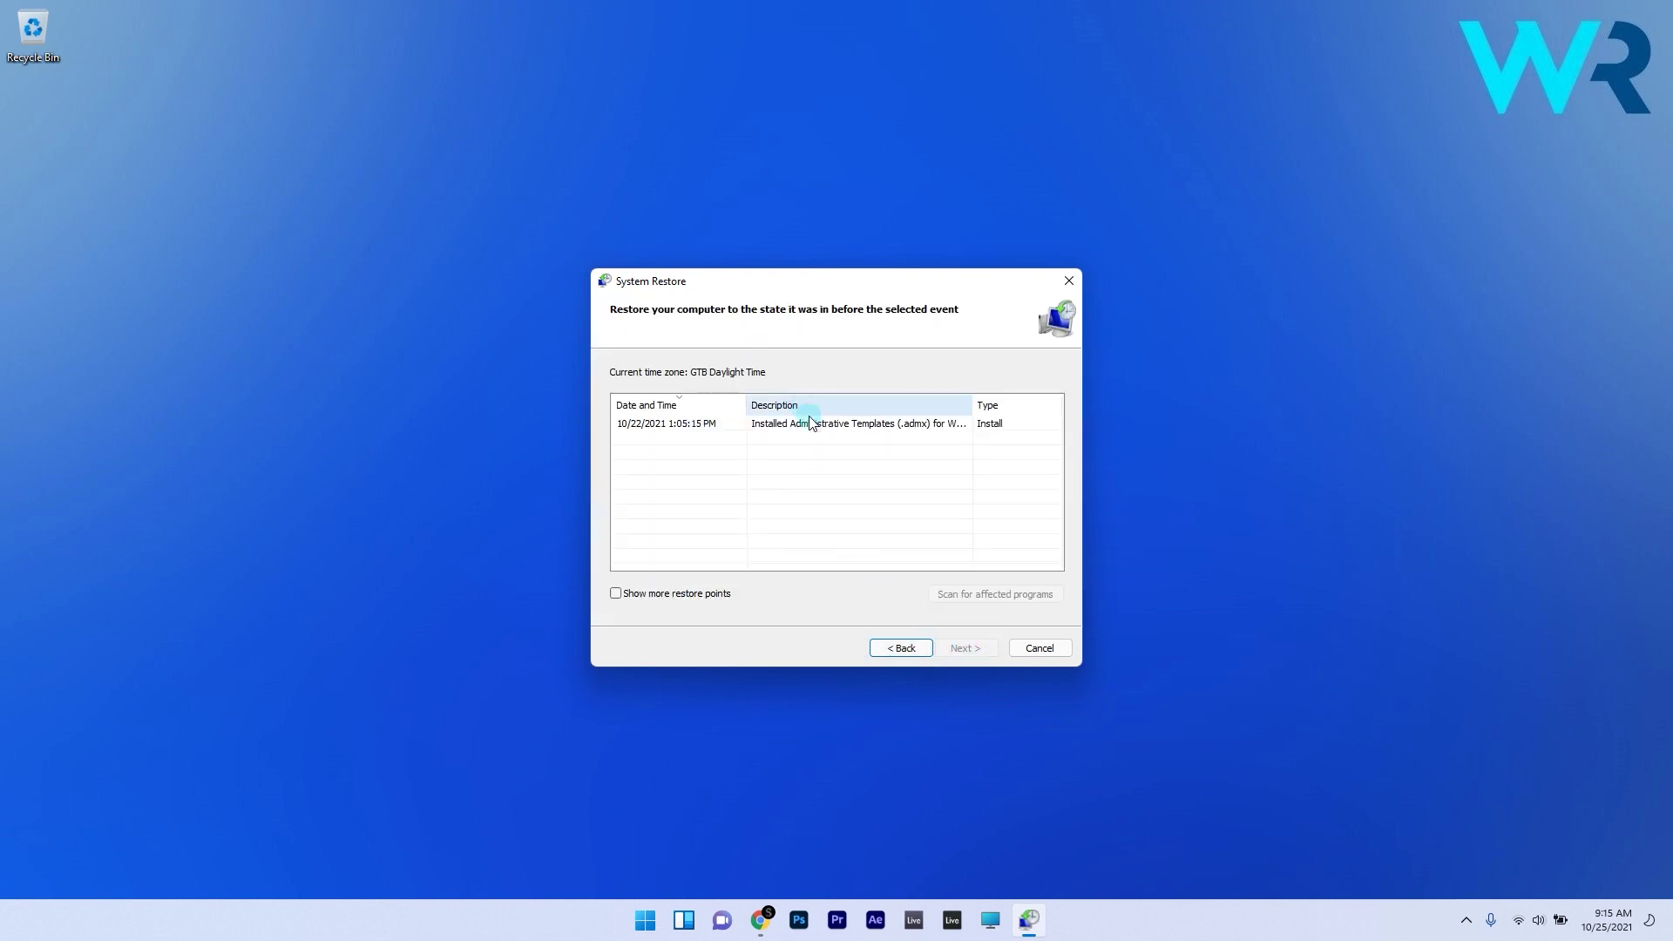
{"action": "left_click", "coordinate": [810, 425]}
{"action": "left_click", "coordinate": [968, 648]}
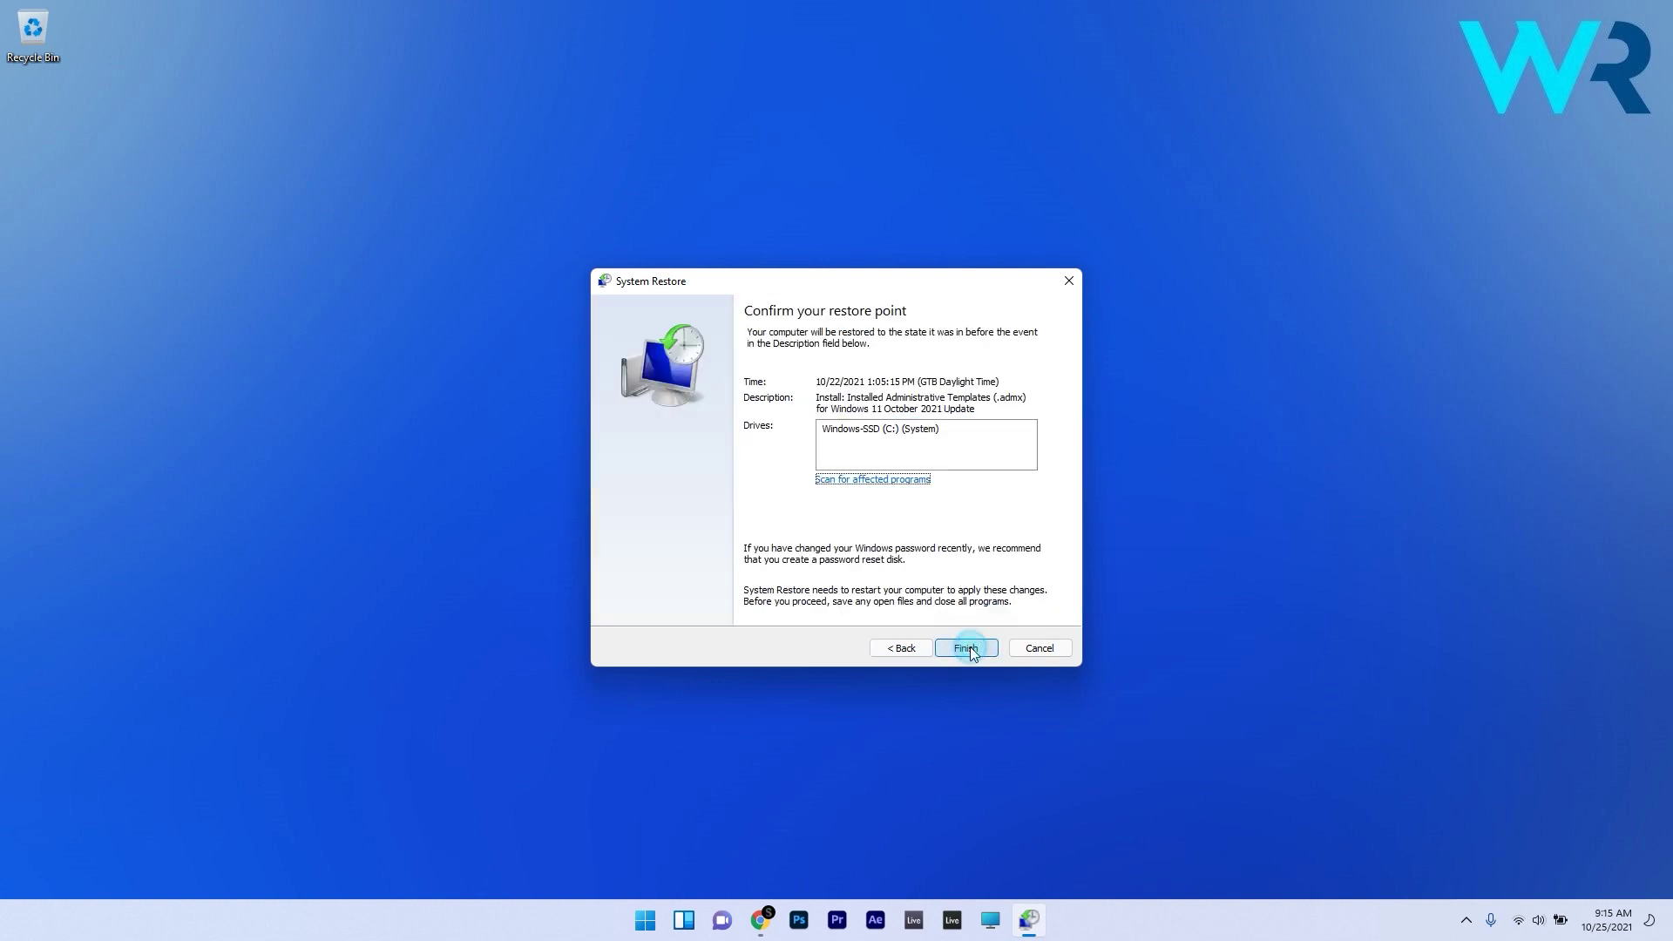